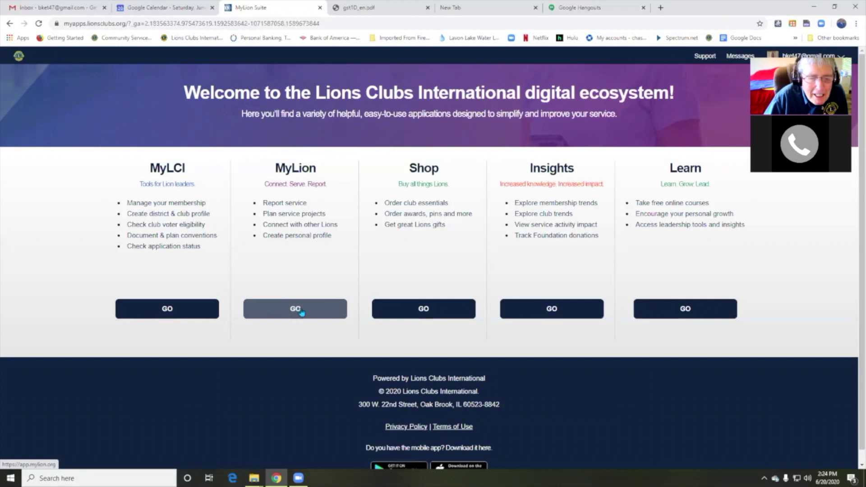
# Open MyLion and filter the club's activities to show Past Activities.
pyautogui.click(302, 310)
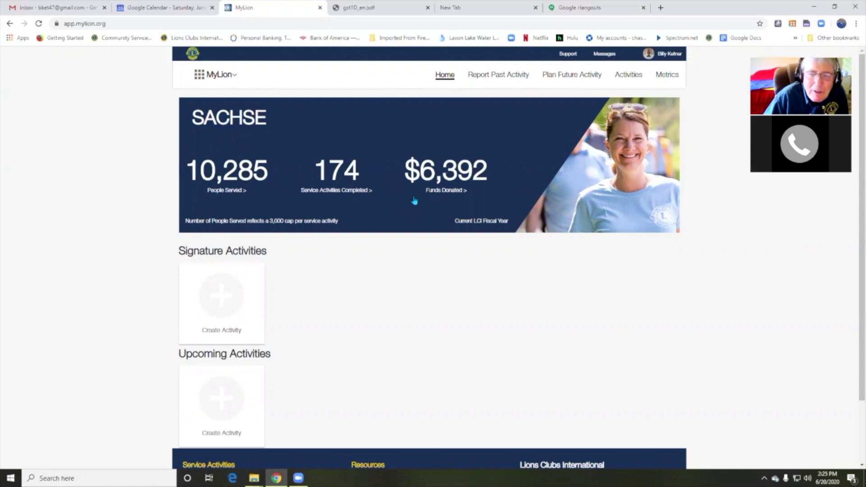
pyautogui.click(631, 78)
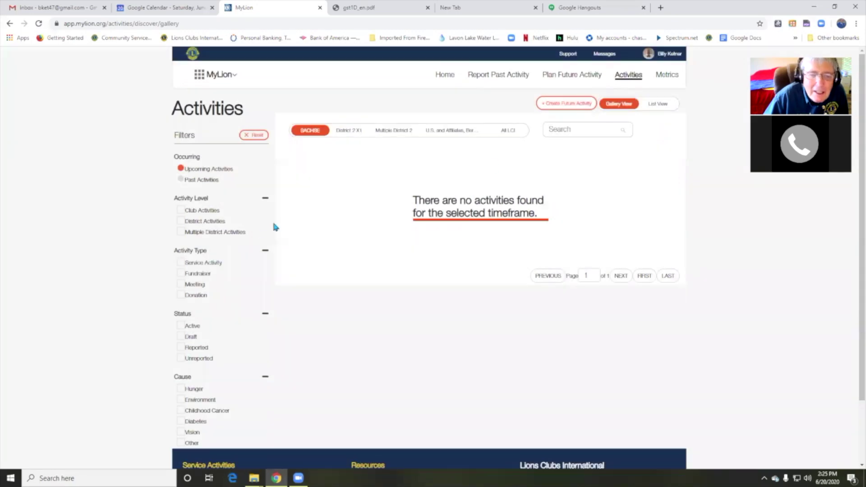
pyautogui.click(180, 180)
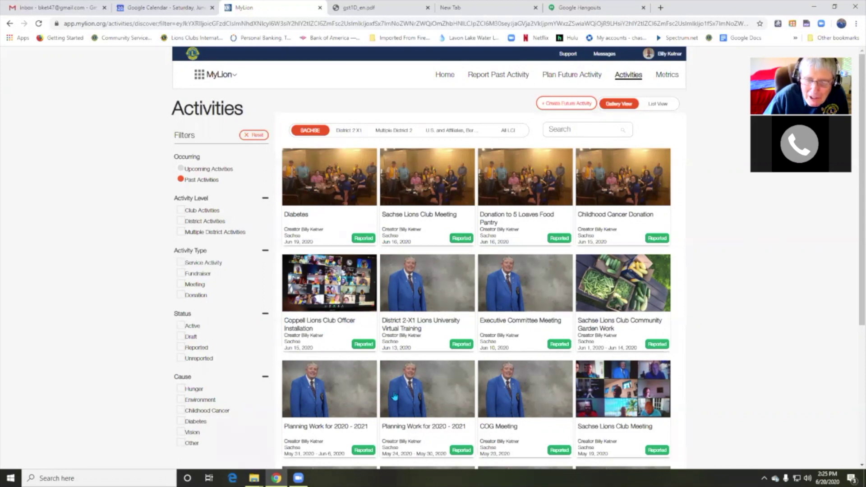
# Open the Sachse Lions Club Meeting reported for May 19, 2020 and examine its activity details, sharing setting and story.
pyautogui.click(624, 397)
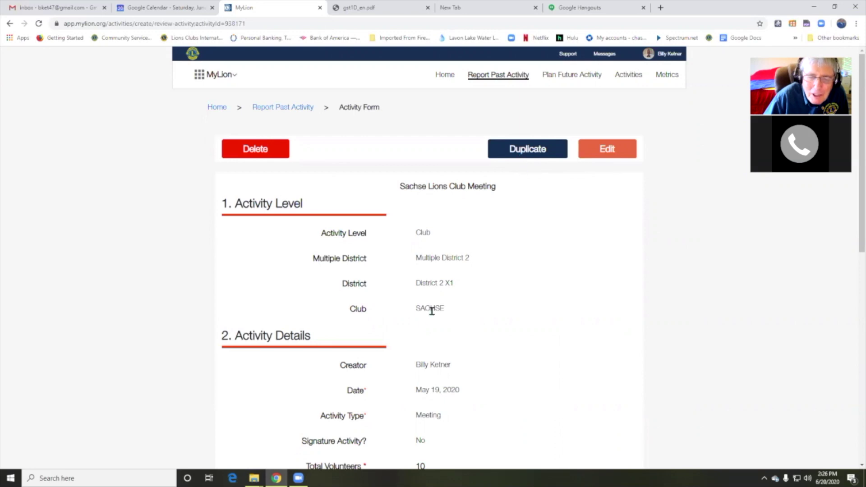
pyautogui.scroll(-1, 445, 392)
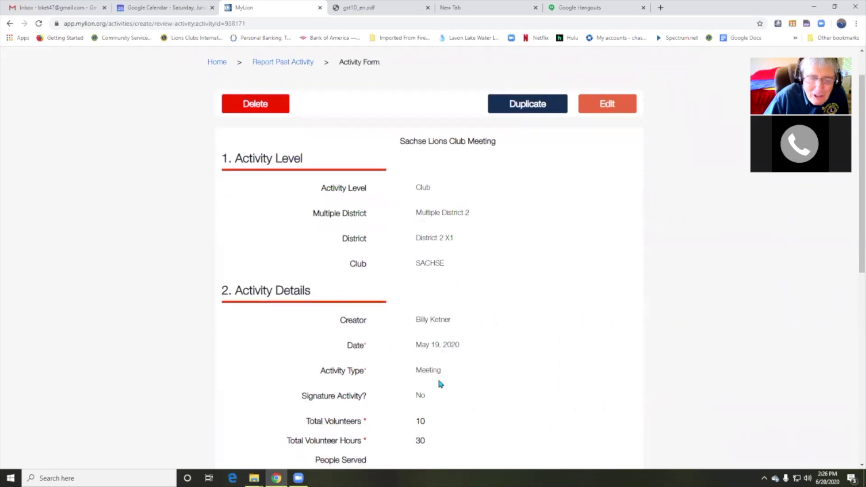
pyautogui.scroll(-3, 430, 346)
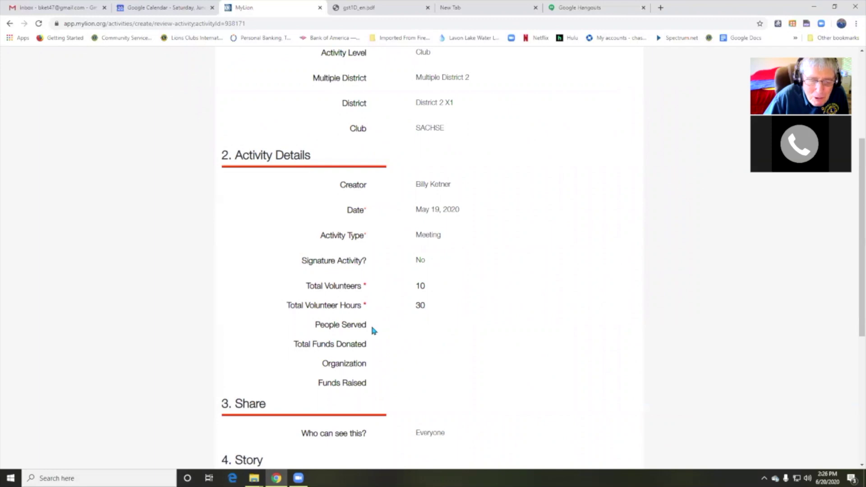
pyautogui.scroll(-2, 375, 332)
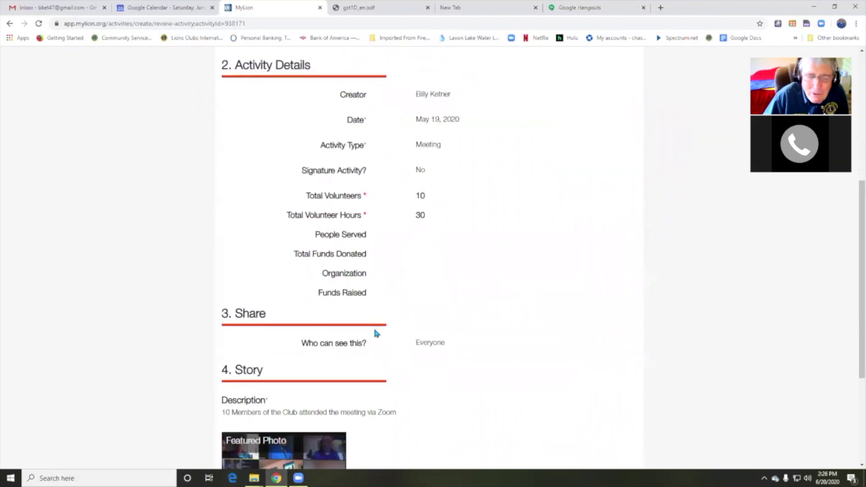
pyautogui.scroll(-3, 377, 333)
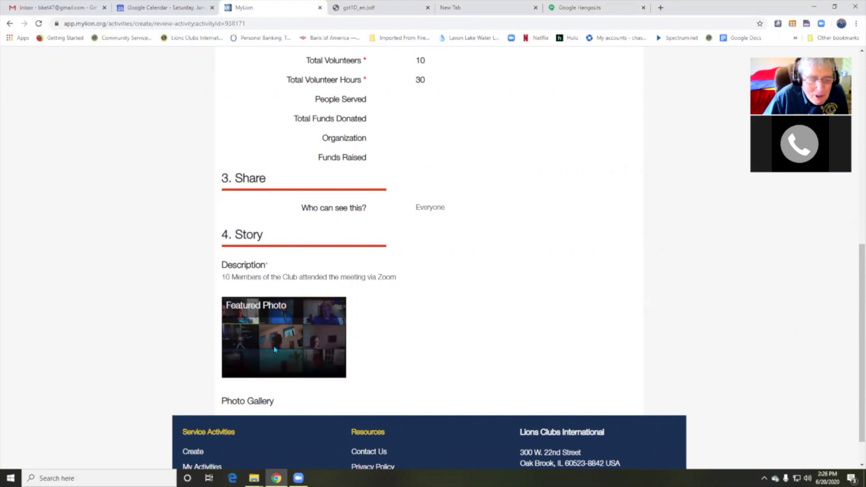
pyautogui.scroll(9, 287, 347)
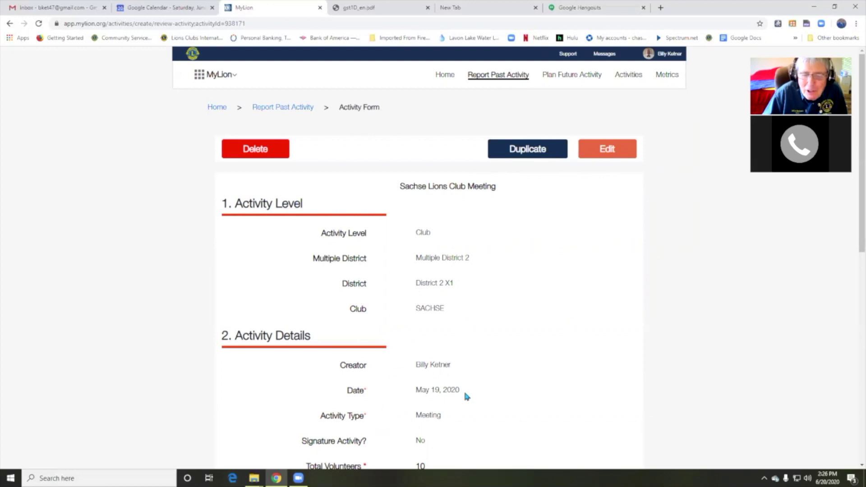
pyautogui.scroll(-2, 465, 393)
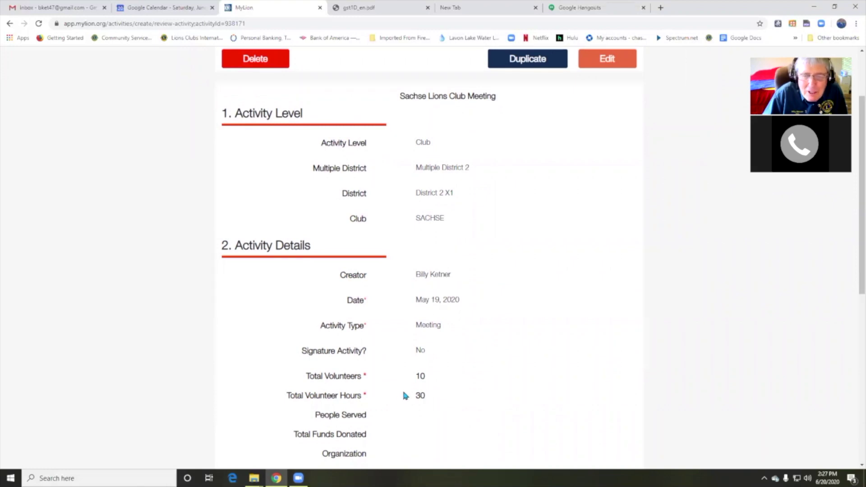
pyautogui.scroll(2, 404, 395)
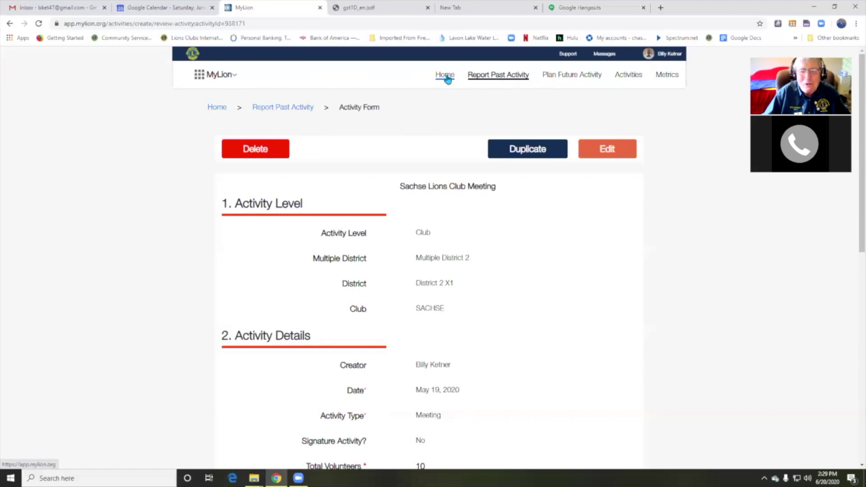
# Start a new past activity report and name the activity "Program on Diabetes".
pyautogui.click(499, 76)
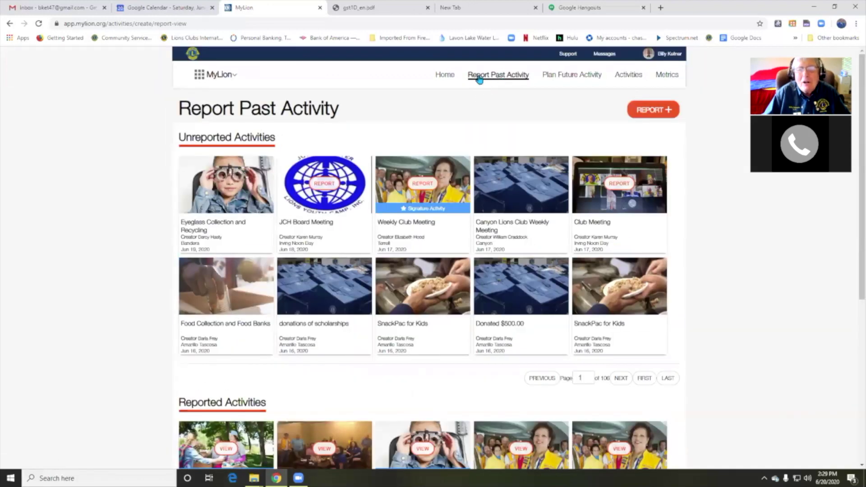
pyautogui.click(662, 112)
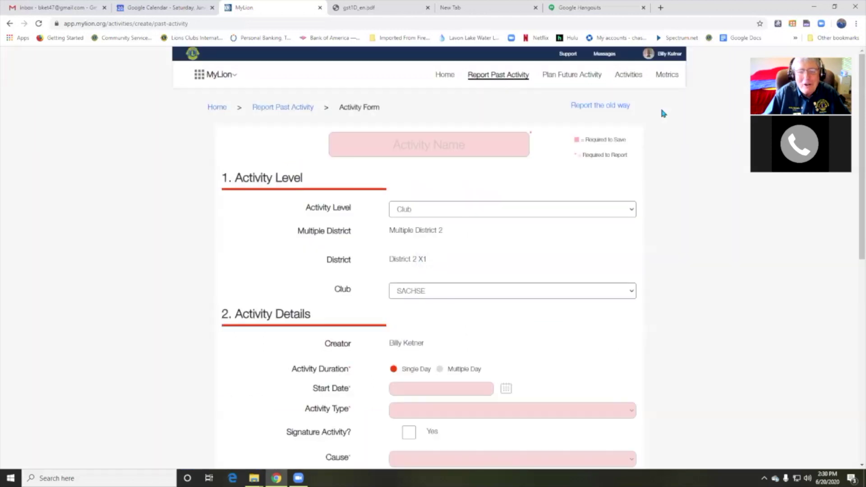
pyautogui.click(398, 142)
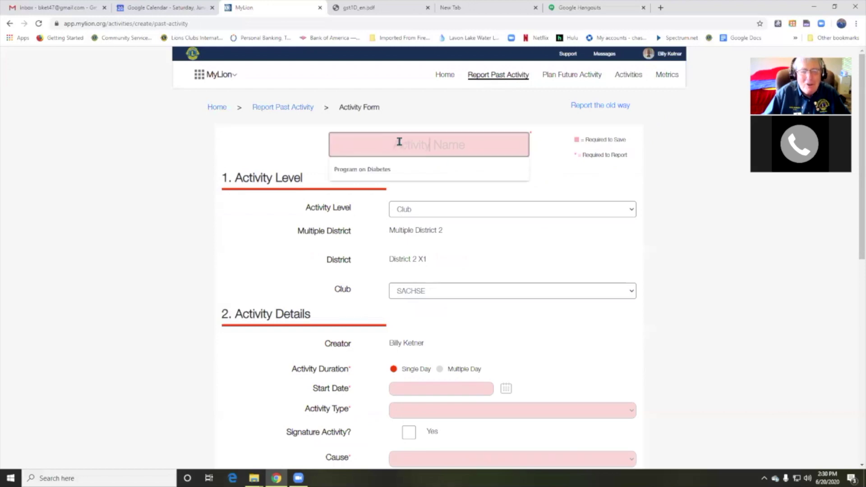
pyautogui.click(384, 169)
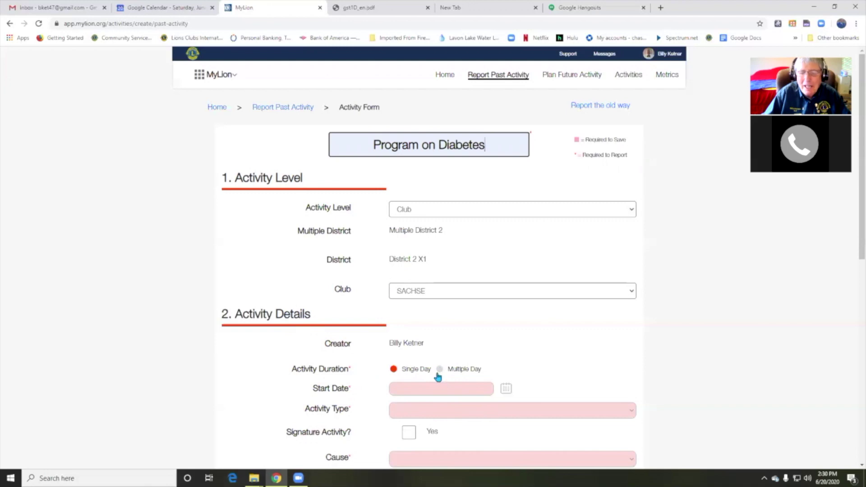
# Set the activity duration to Multiple Day, starting 6/1/2020 and ending 6/19/2020.
pyautogui.click(506, 388)
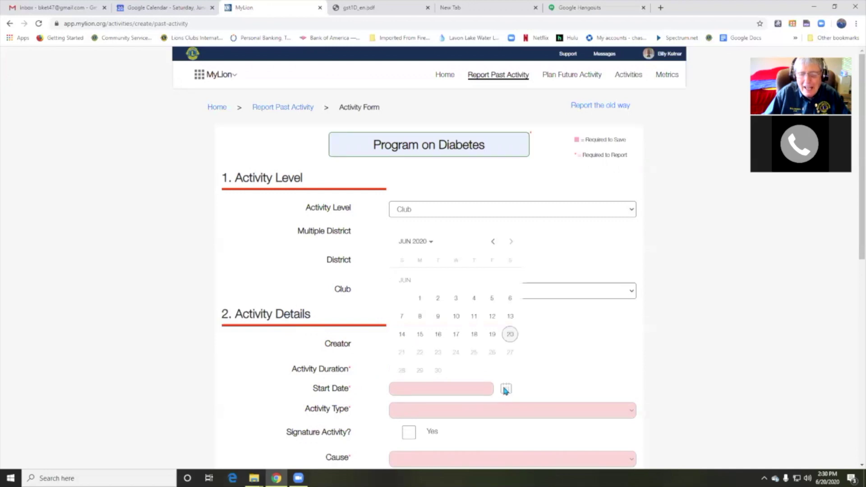
pyautogui.click(534, 358)
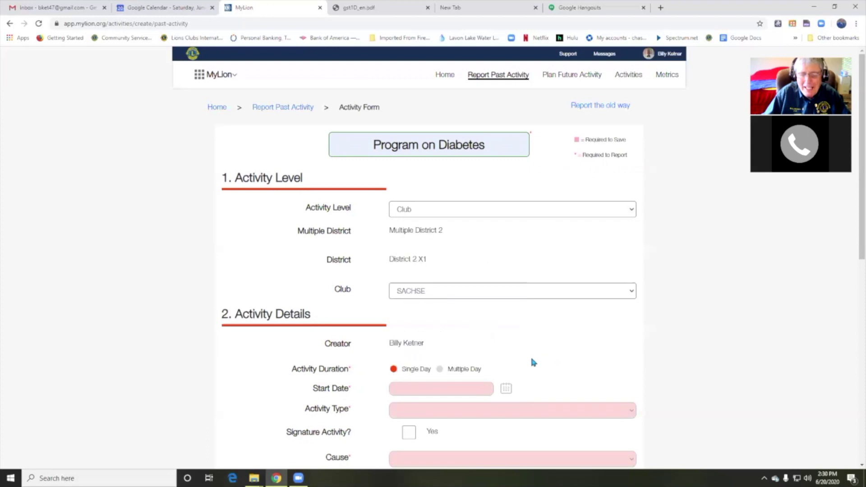
pyautogui.click(440, 370)
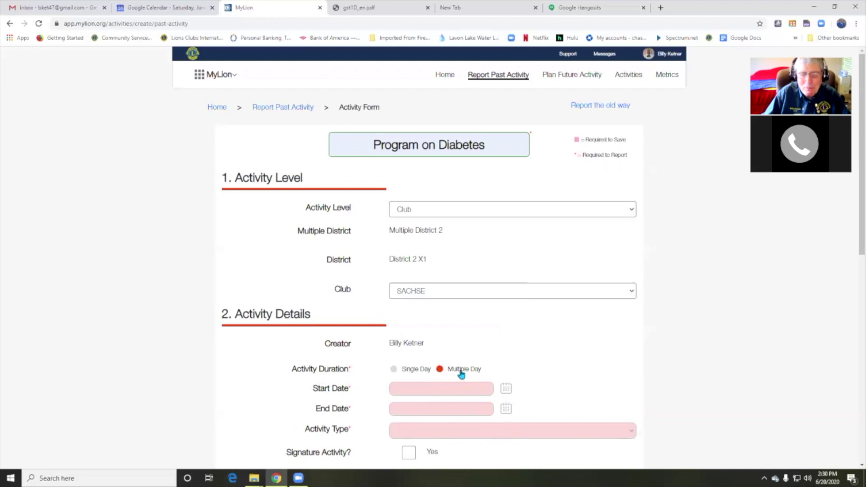
pyautogui.click(507, 389)
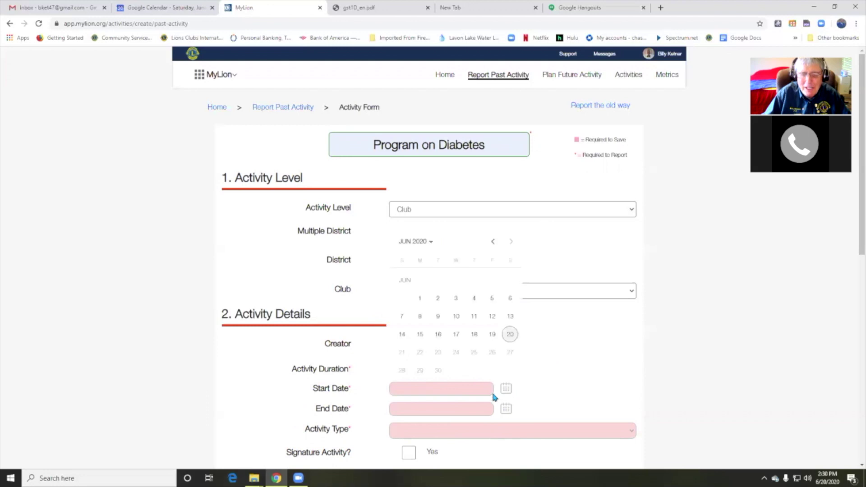
pyautogui.click(421, 300)
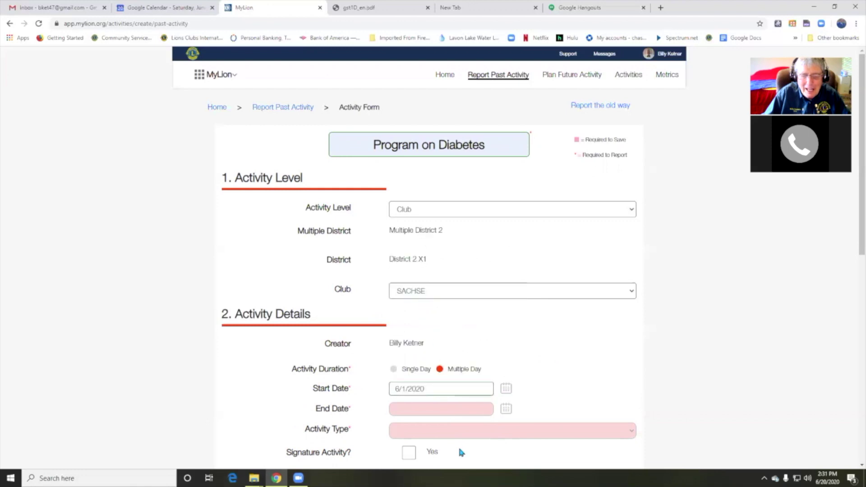
pyautogui.click(506, 409)
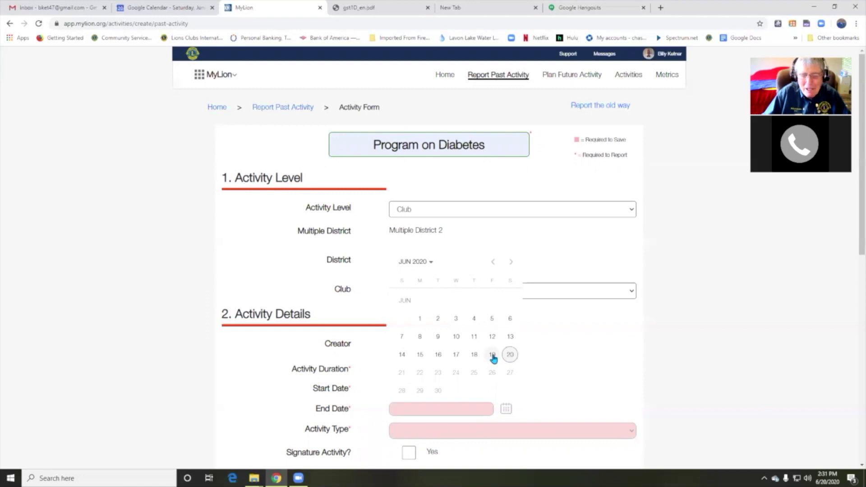
pyautogui.click(492, 356)
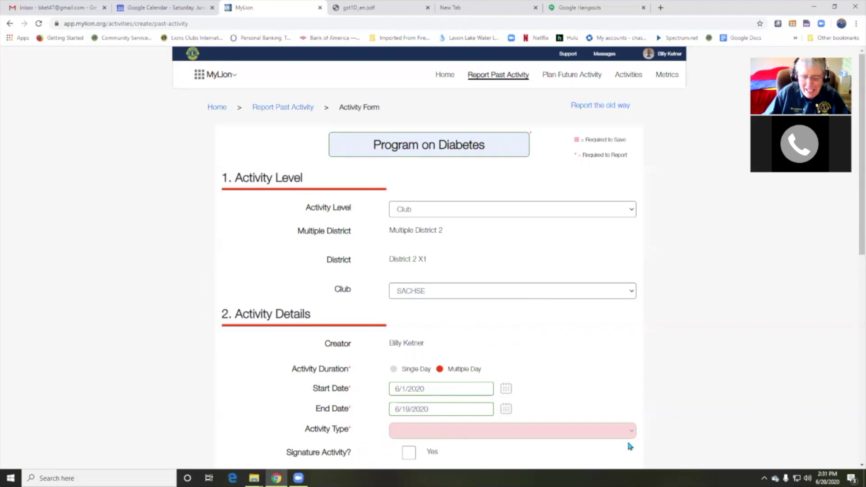
# Set the activity type to Service Activity.
pyautogui.scroll(-3, 630, 442)
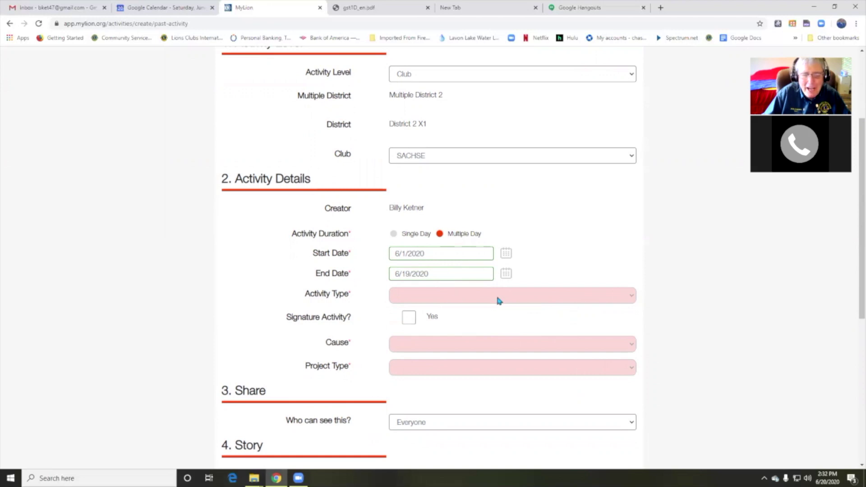
pyautogui.click(632, 295)
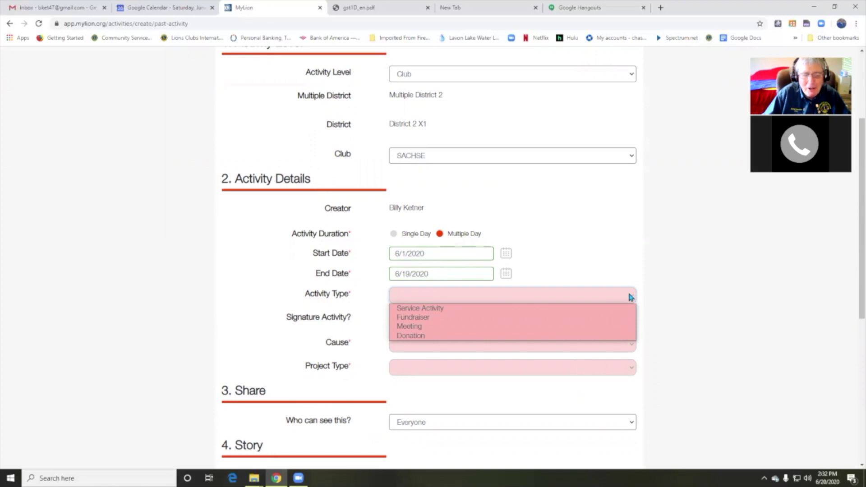
pyautogui.click(470, 308)
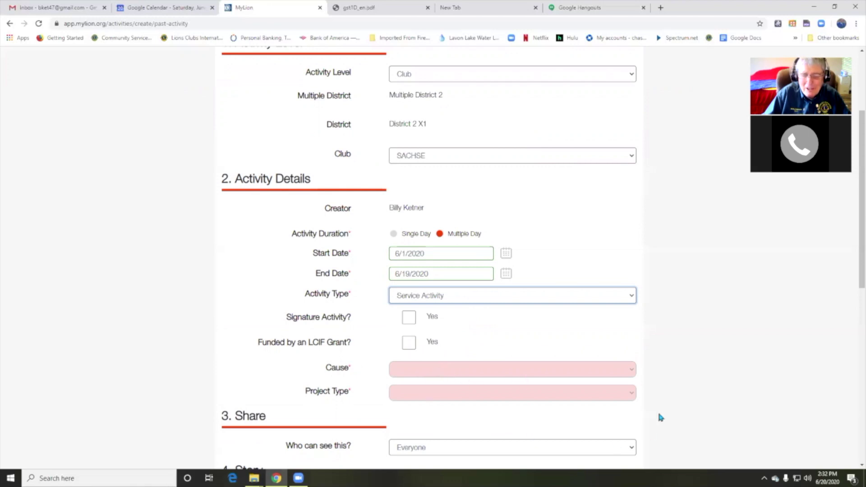
# Set the cause to Diabetes and the project type to Diabetes Education and Advocacy.
pyautogui.click(631, 369)
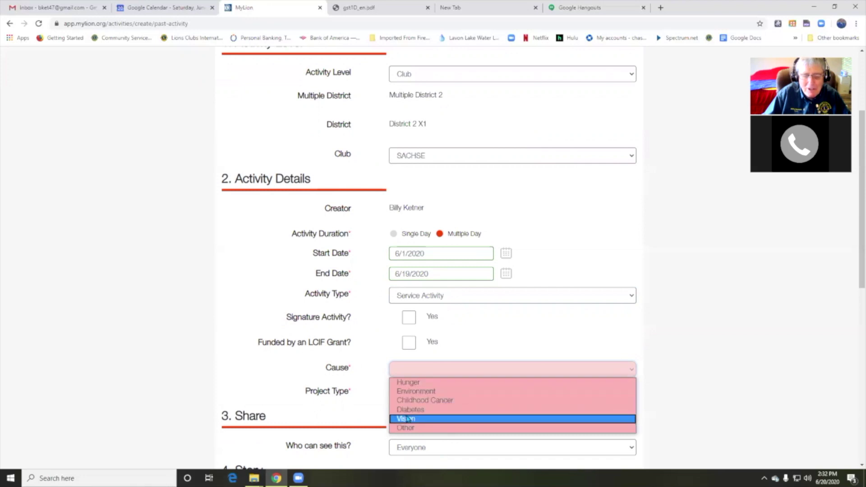
pyautogui.click(423, 409)
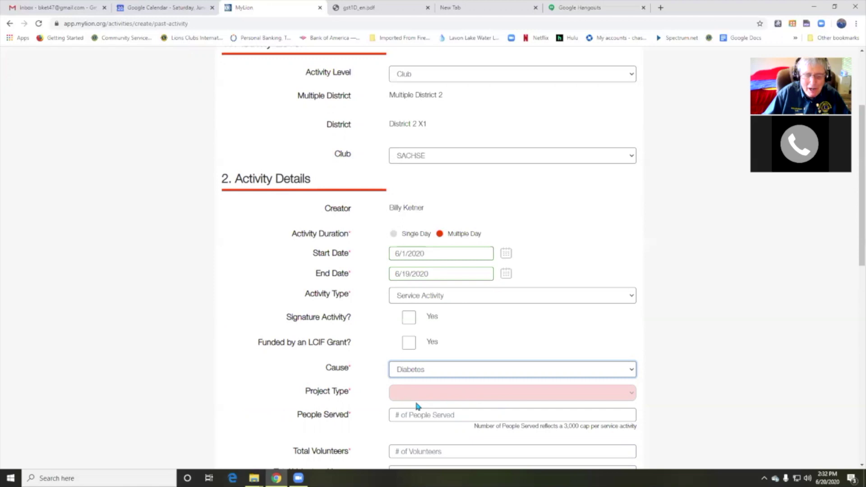
pyautogui.click(632, 396)
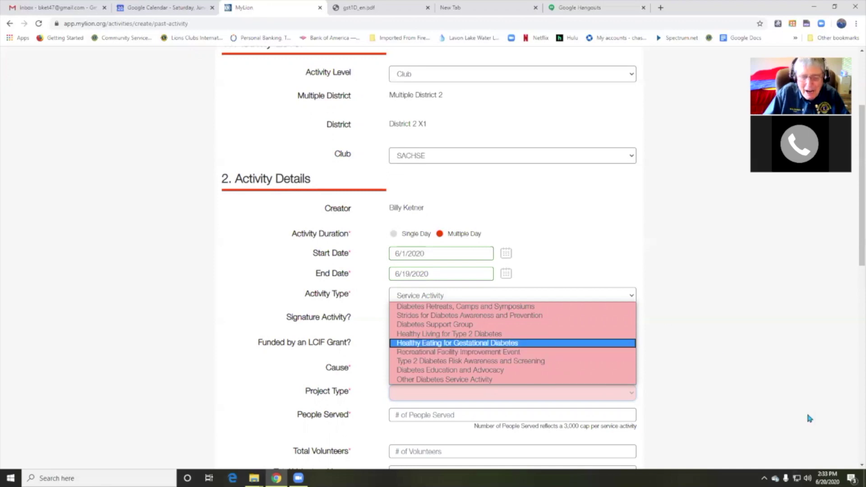
pyautogui.click(451, 370)
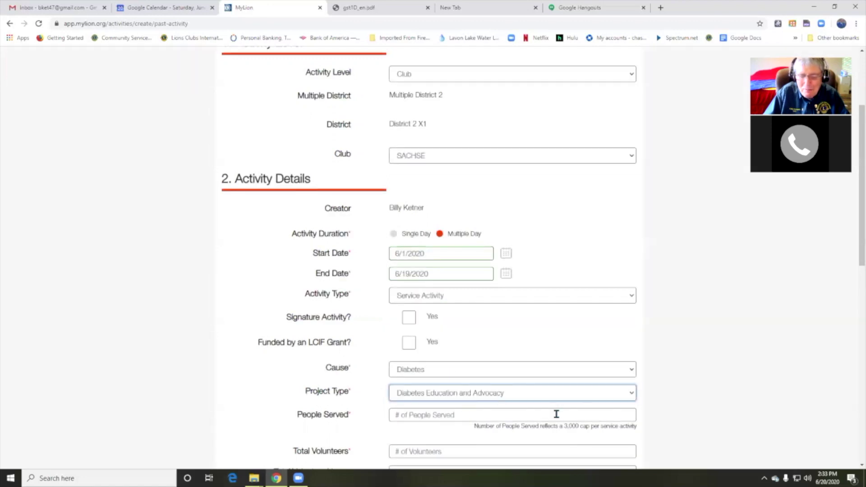
# Fill in the activity's figures: 10 people served, 3 total volunteers and 9 total volunteer hours.
pyautogui.click(395, 414)
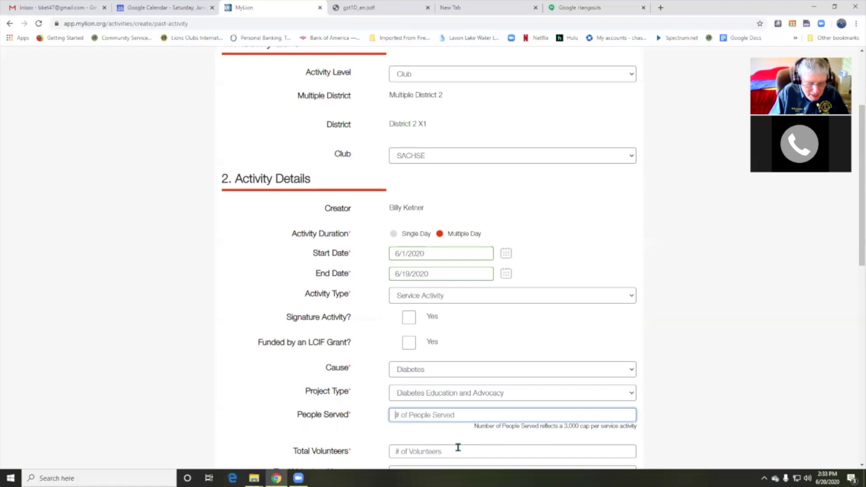
pyautogui.write('10')
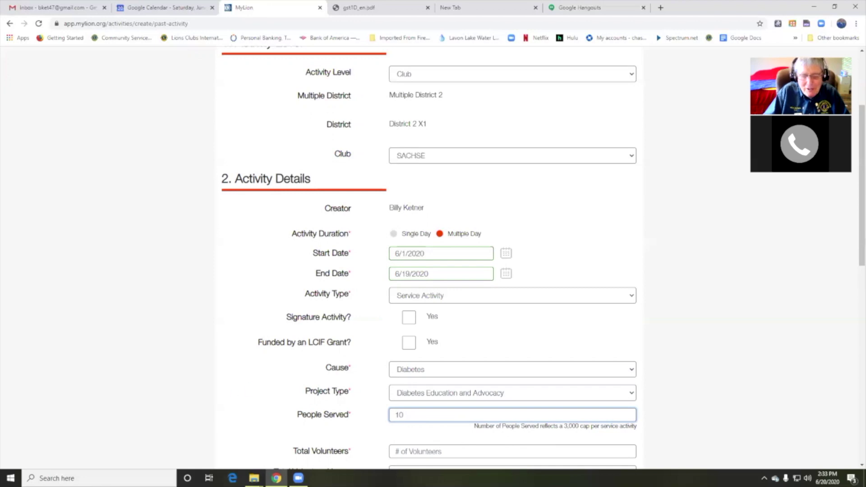
pyautogui.scroll(-2, 454, 434)
pyautogui.scroll(-1, 454, 434)
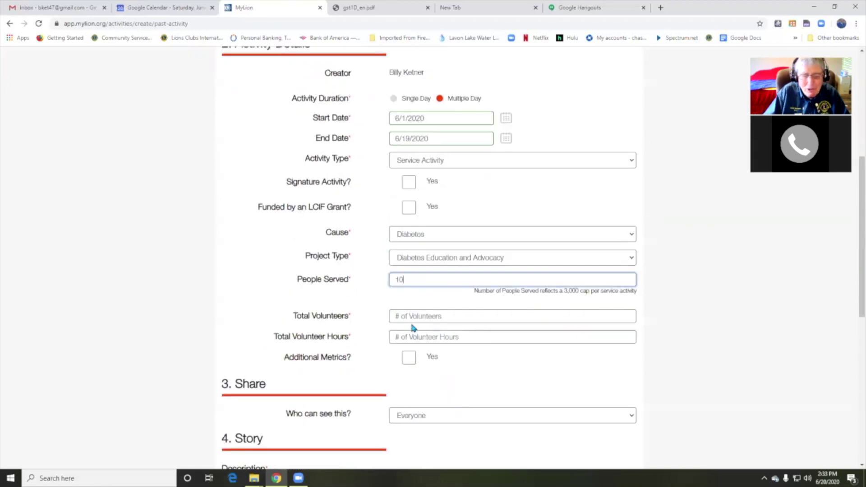
pyautogui.click(400, 315)
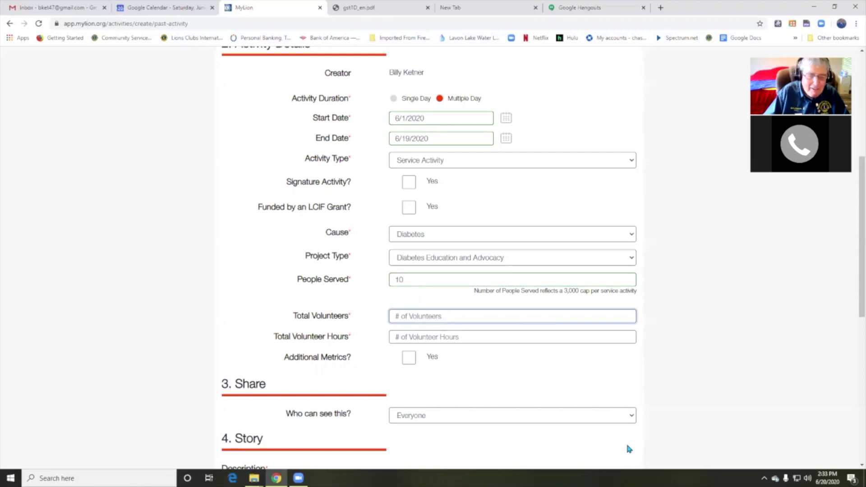
pyautogui.write('3')
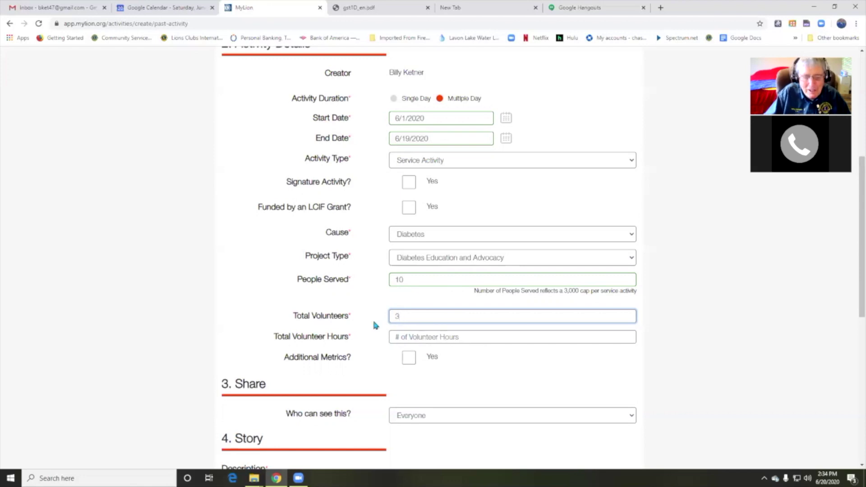
pyautogui.click(398, 339)
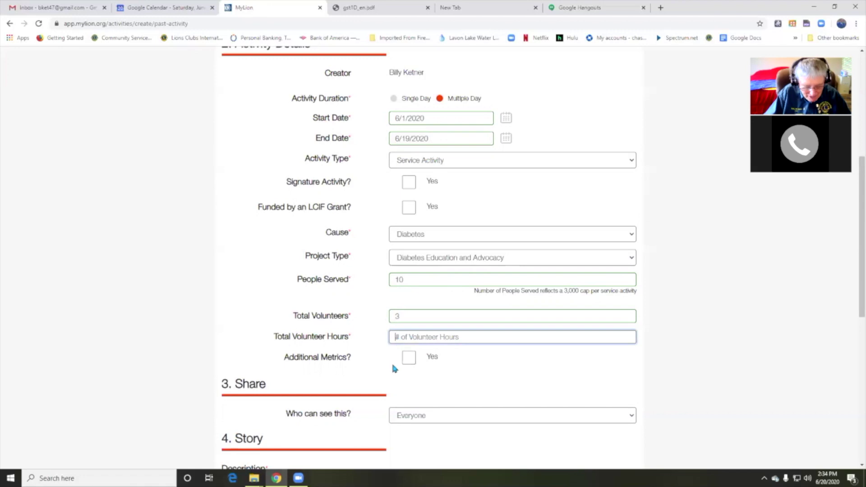
pyautogui.write('9')
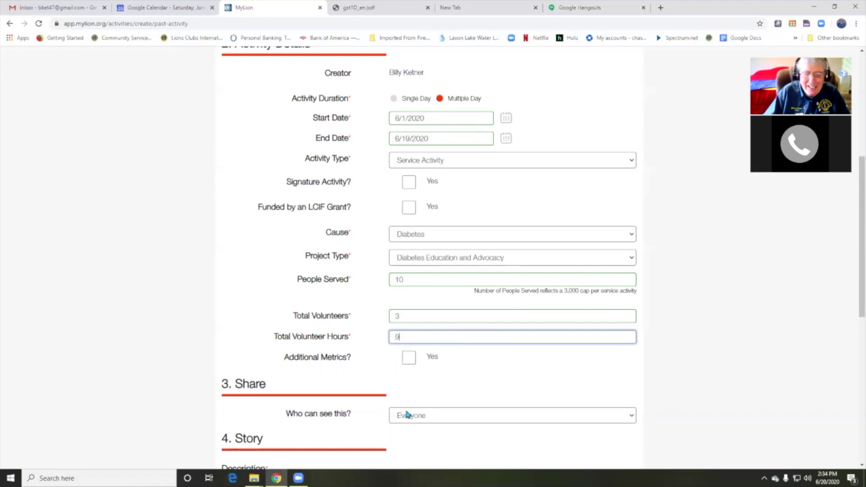
# Enter "Diabetes Screening" as the story description of the activity.
pyautogui.scroll(-4, 406, 411)
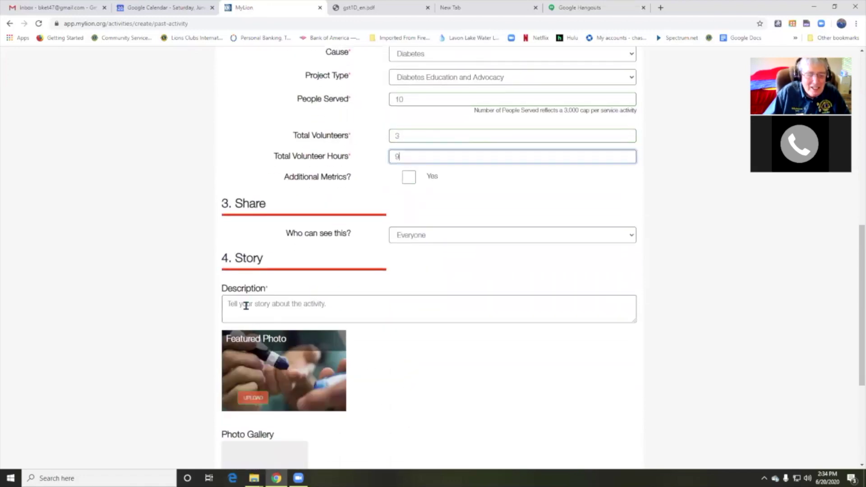
pyautogui.click(230, 304)
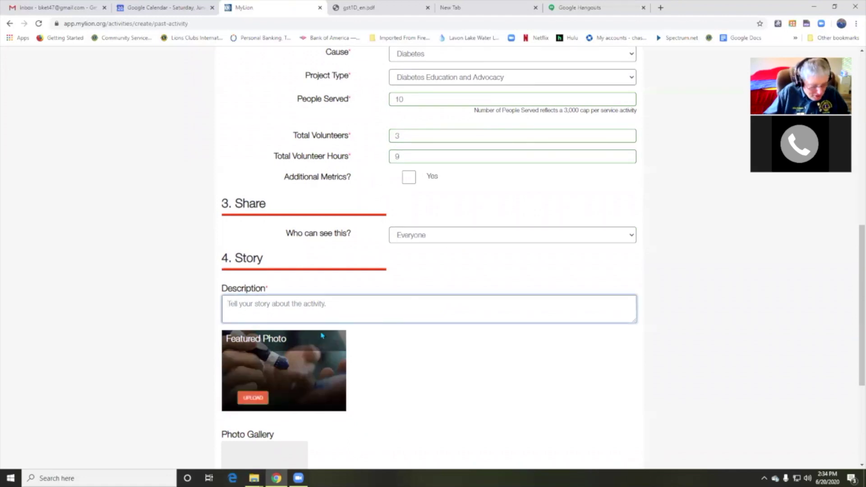
pyautogui.write('D')
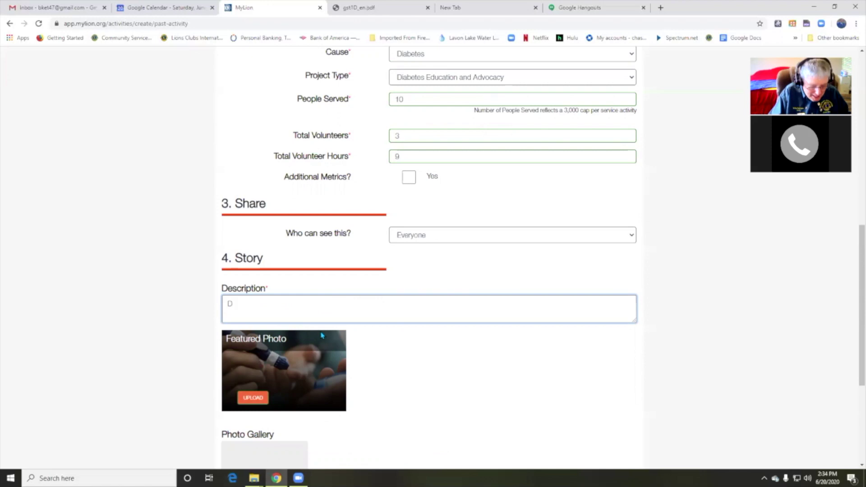
pyautogui.write('iabete')
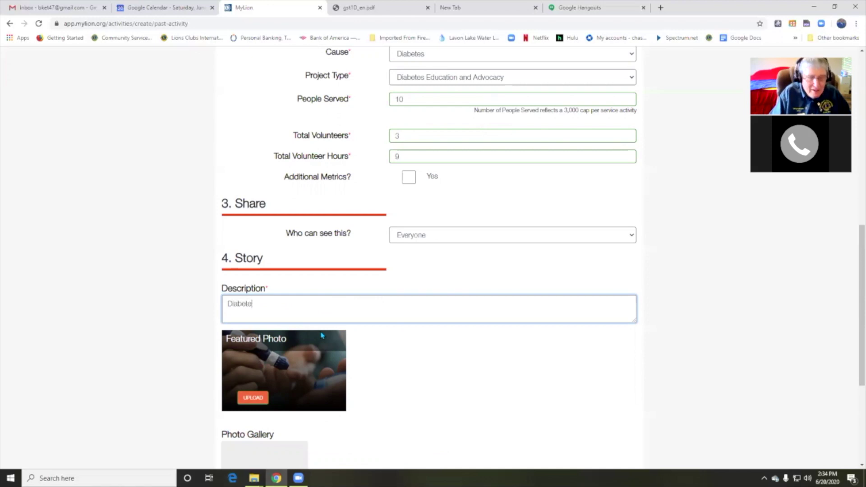
pyautogui.write('s Scr')
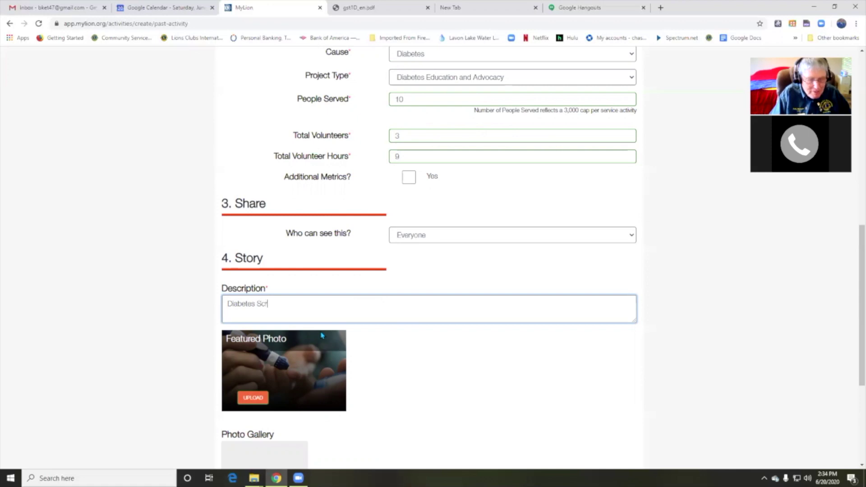
pyautogui.write('eening')
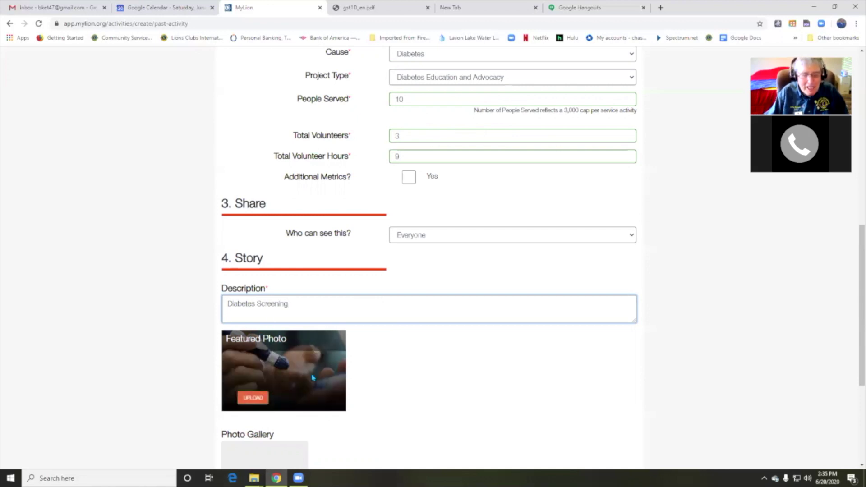
# Submit the completed activity as reported, keeping the default featured photo, and acknowledge the submission.
pyautogui.scroll(-2, 312, 376)
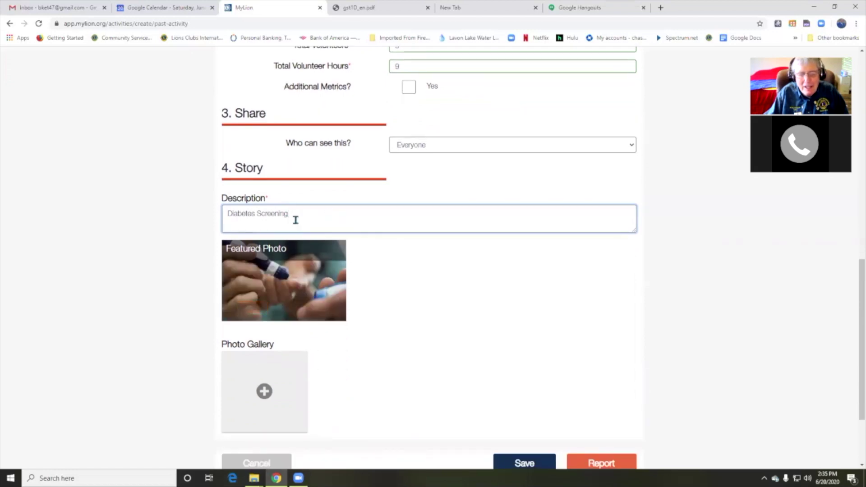
pyautogui.moveTo(277, 249)
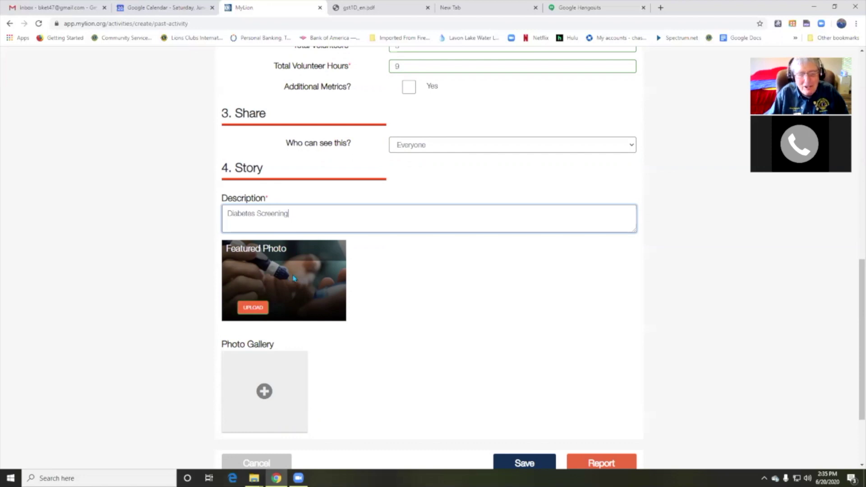
pyautogui.scroll(-2, 292, 278)
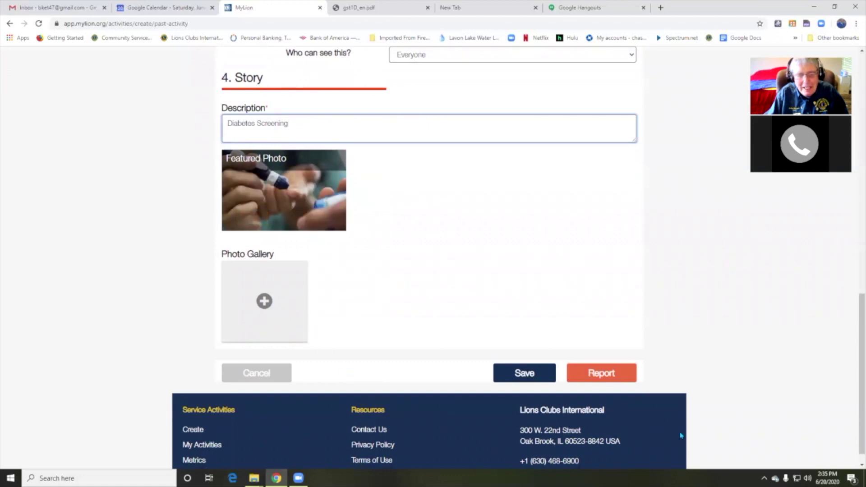
pyautogui.click(608, 378)
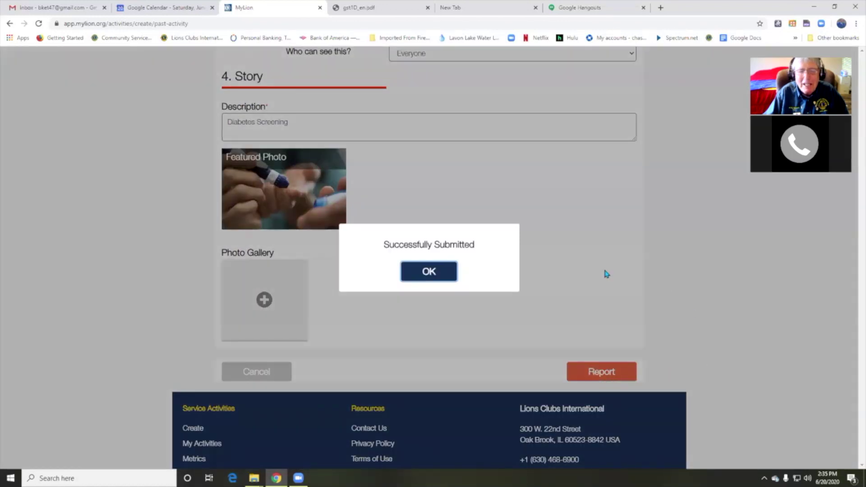
pyautogui.click(435, 276)
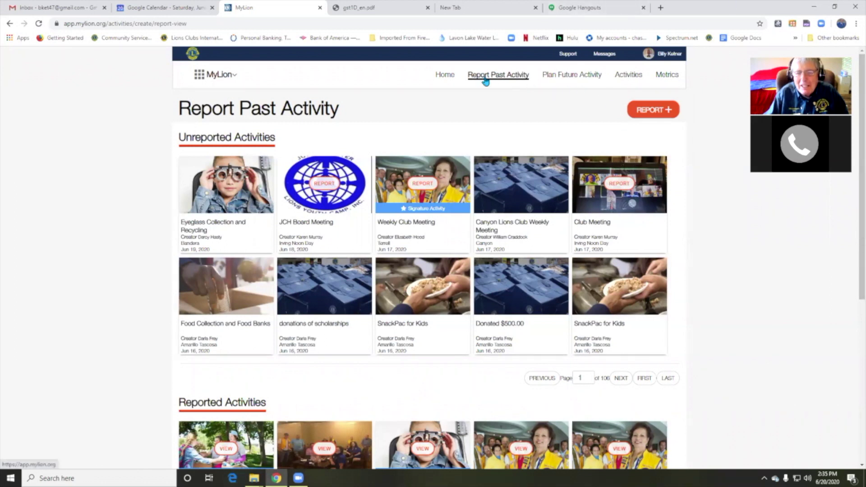
# Show the club's past activities, find "Program on Diabetes" and open it for editing.
pyautogui.click(629, 75)
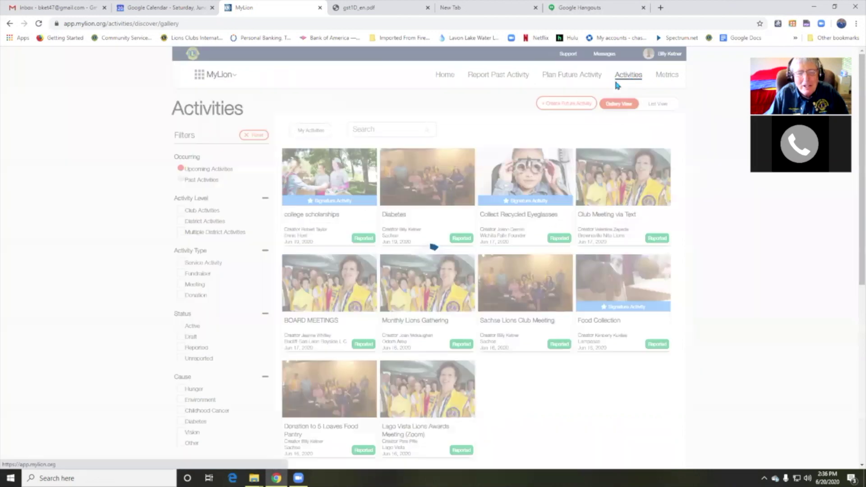
pyautogui.click(182, 181)
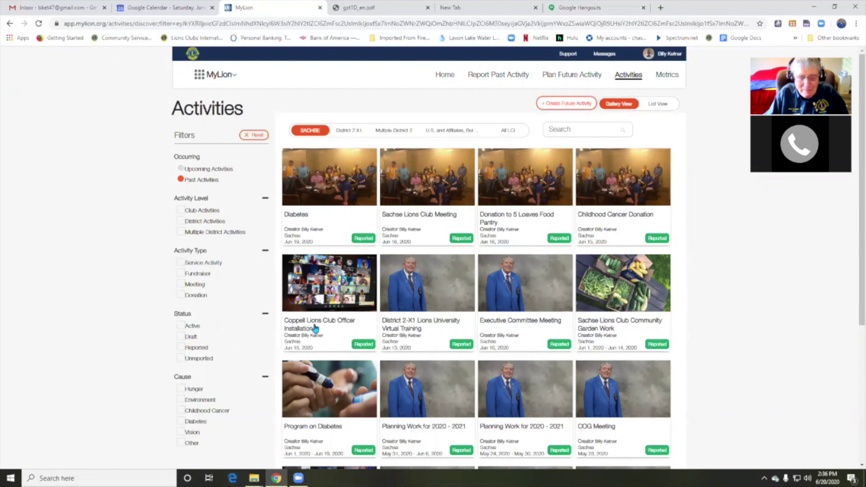
pyautogui.scroll(-3, 456, 329)
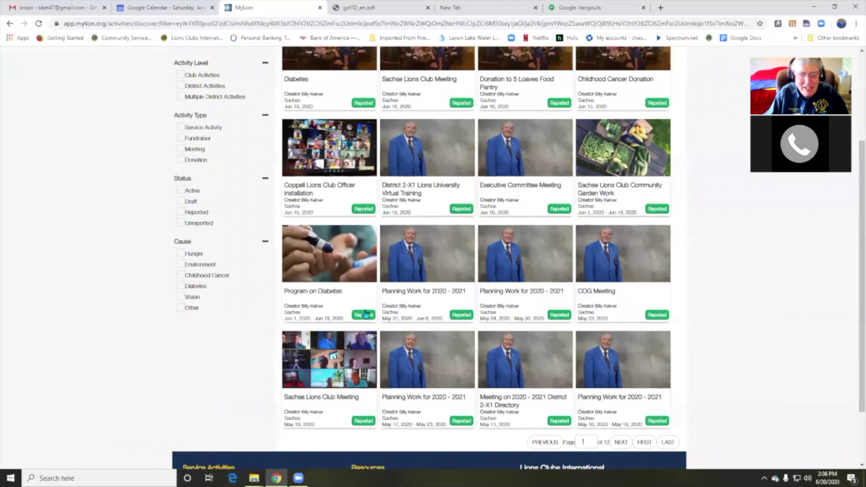
pyautogui.click(324, 254)
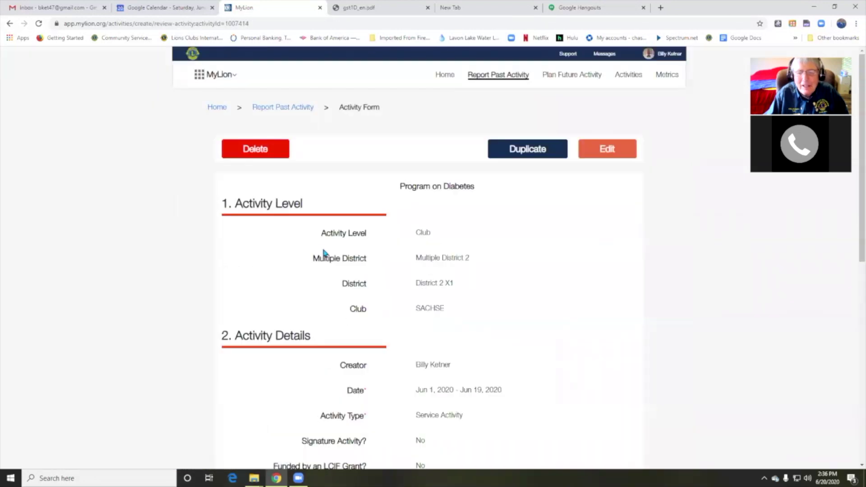
pyautogui.click(611, 155)
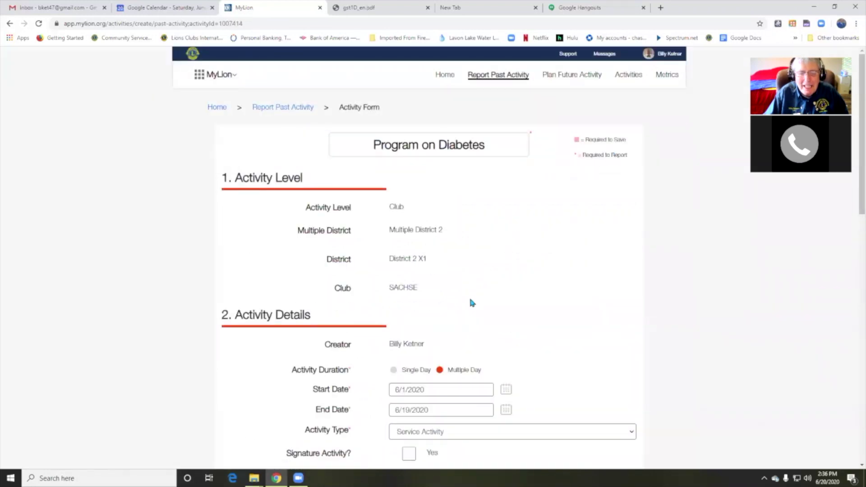
# Upload the image "Sachse Lions Club 06162020" as the activity's featured photo and save it.
pyautogui.scroll(-1, 469, 295)
pyautogui.scroll(-3, 429, 230)
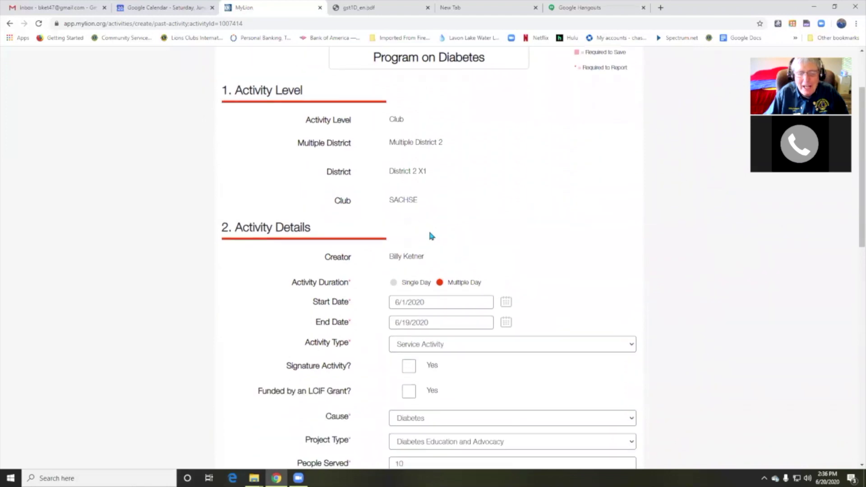
pyautogui.scroll(-7, 429, 229)
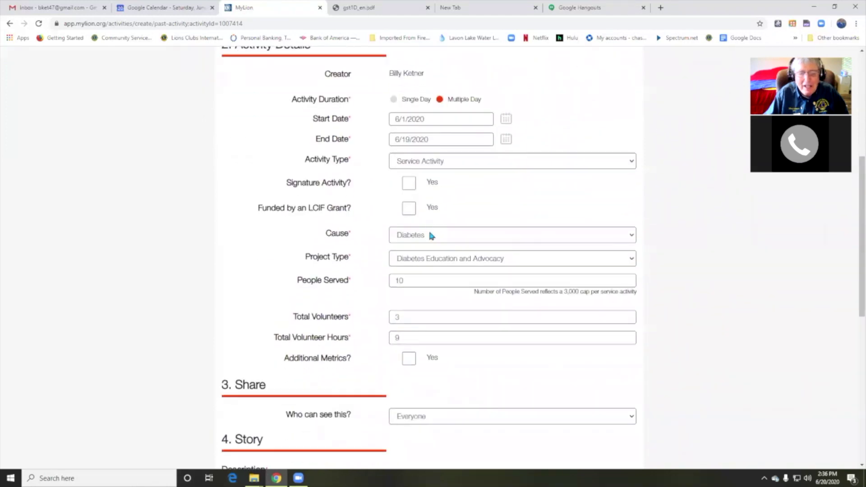
pyautogui.scroll(-1, 429, 229)
pyautogui.moveTo(253, 251)
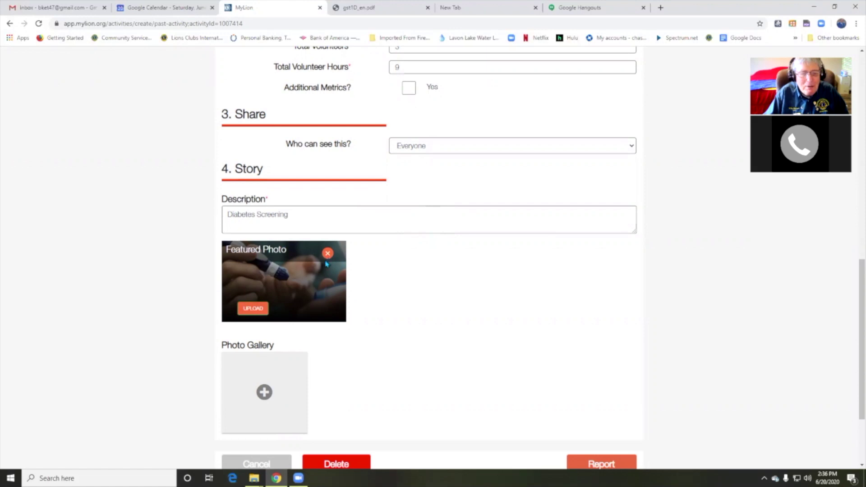
pyautogui.click(253, 309)
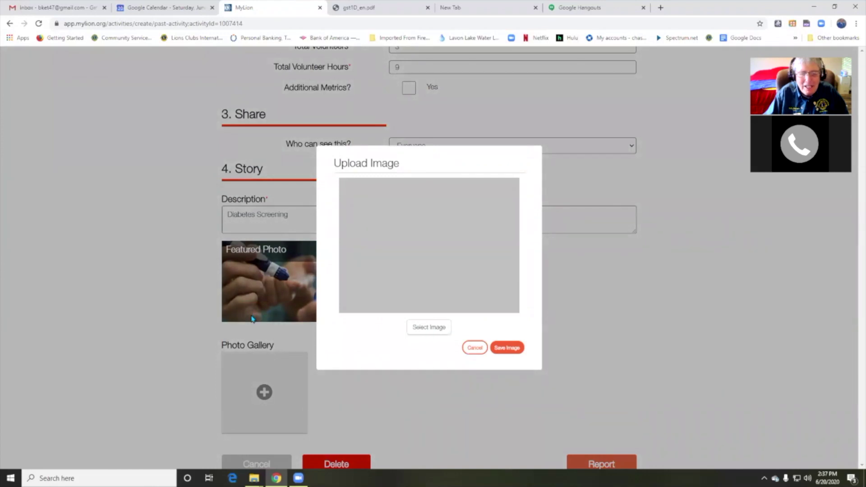
pyautogui.click(433, 329)
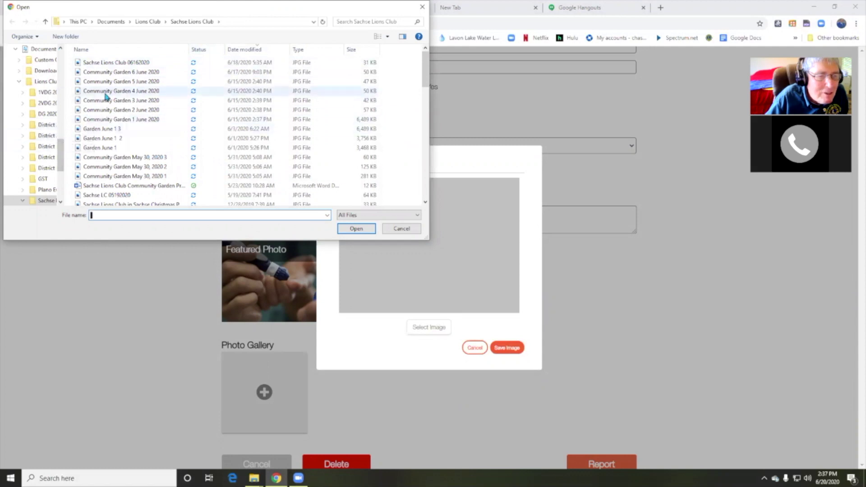
pyautogui.click(125, 64)
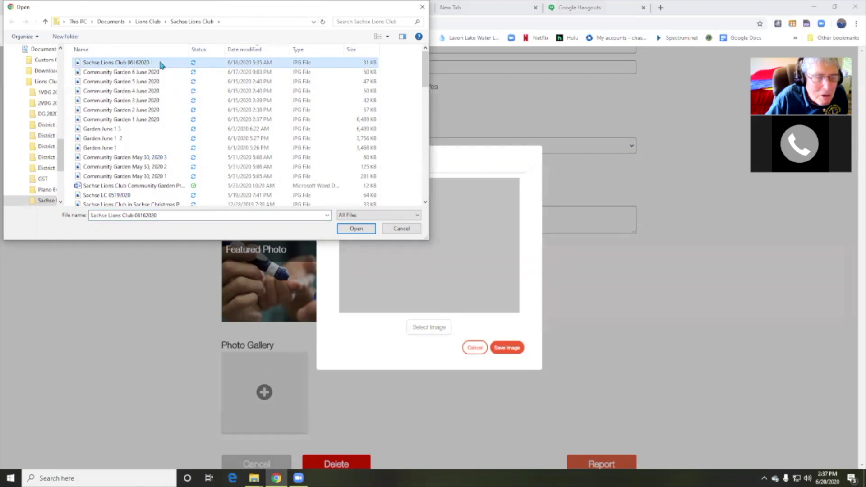
pyautogui.click(357, 230)
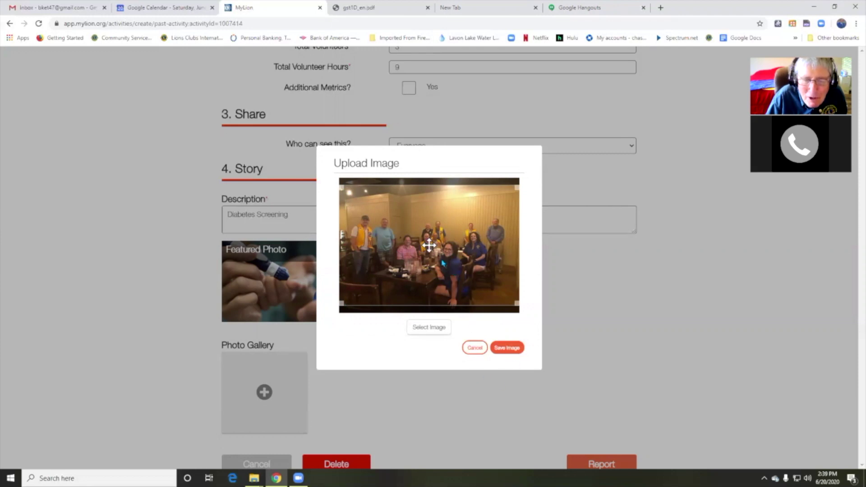
pyautogui.click(509, 350)
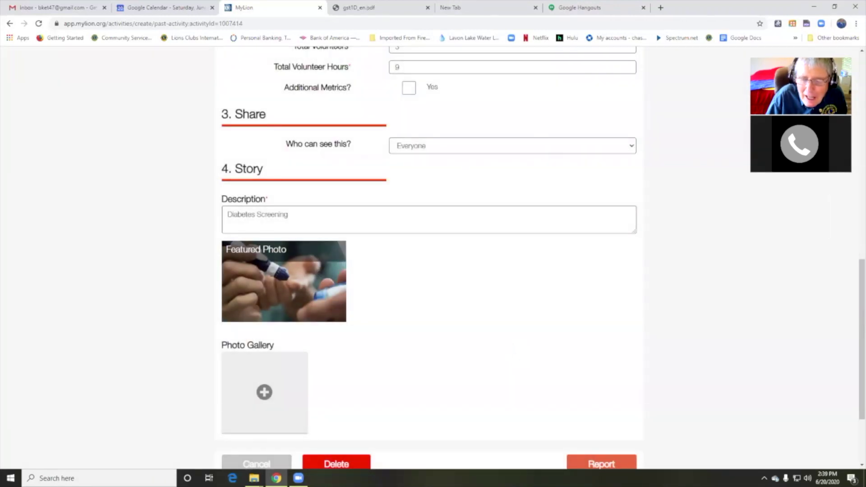
# Resubmit the edited diabetes activity report, acknowledge the submission and go back to the activities list.
pyautogui.scroll(-2, 621, 337)
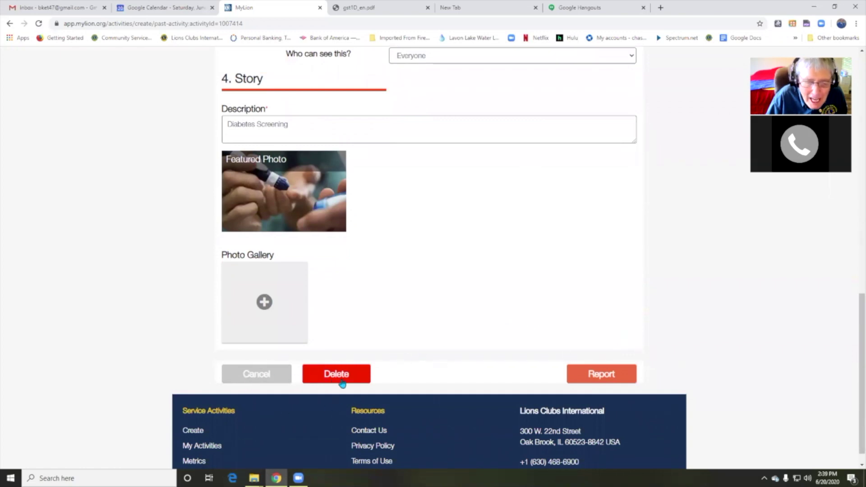
pyautogui.click(605, 379)
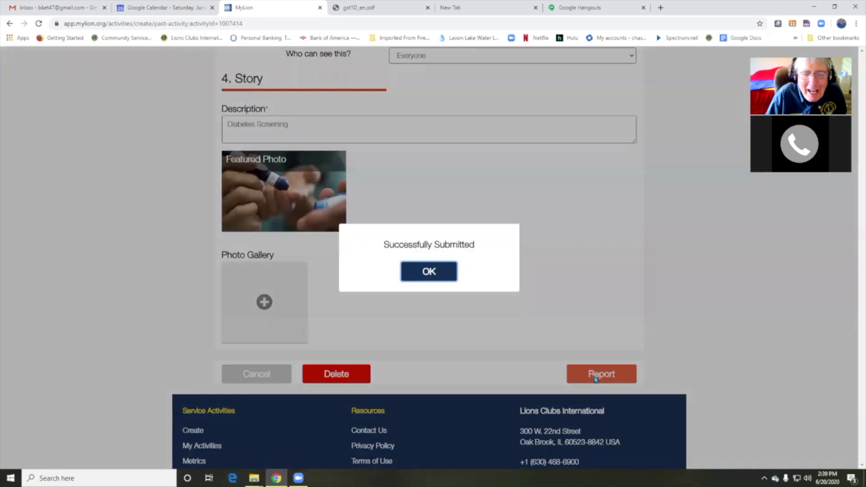
pyautogui.click(431, 272)
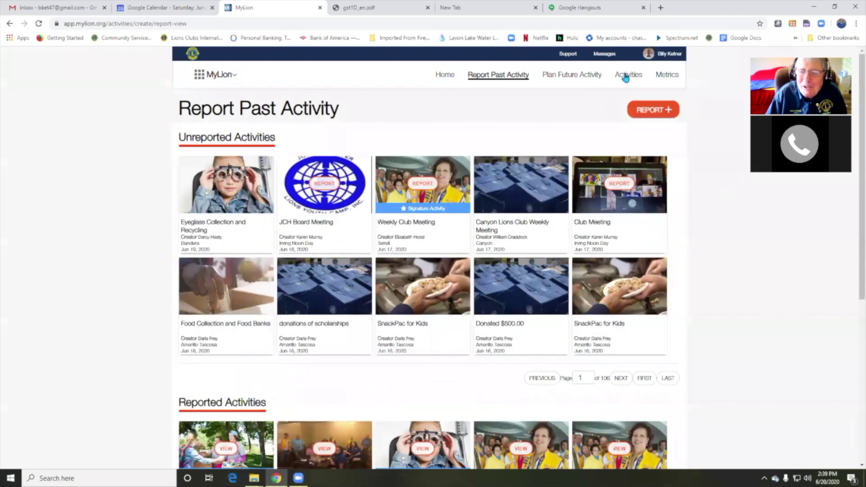
pyautogui.click(628, 77)
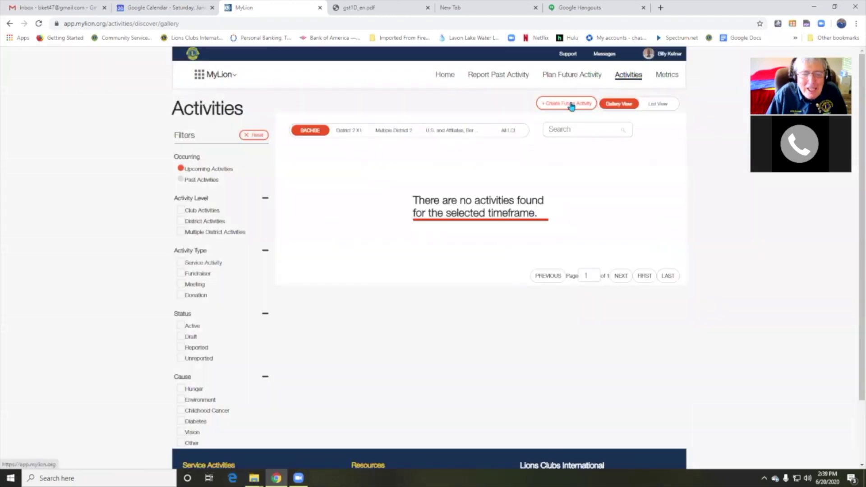
# Show the Sachse club's past activities and look over the reported entries and their photos.
pyautogui.click(181, 180)
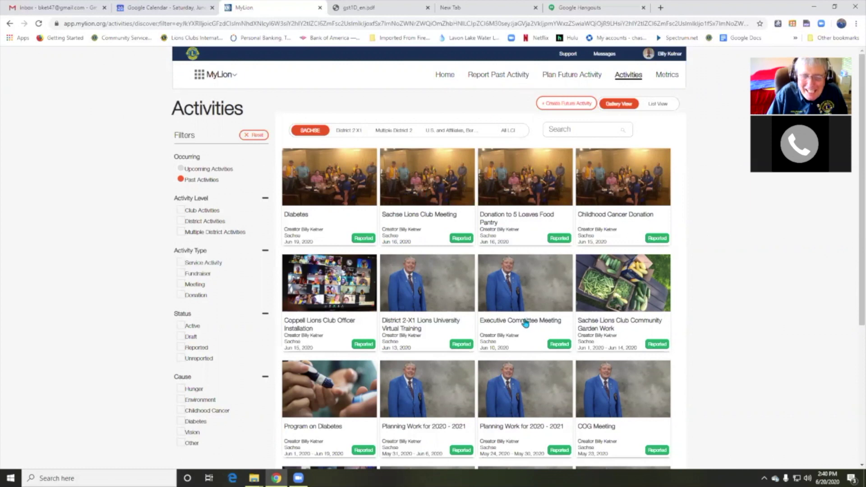
pyautogui.scroll(-5, 502, 264)
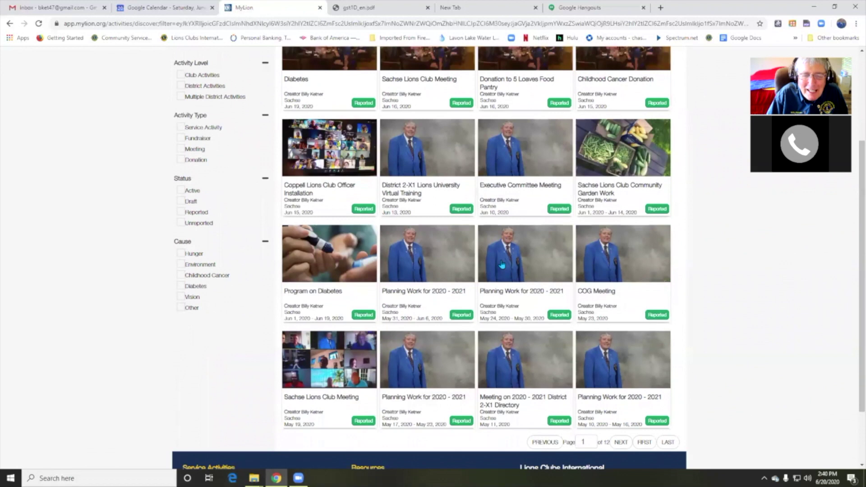
pyautogui.scroll(5, 532, 330)
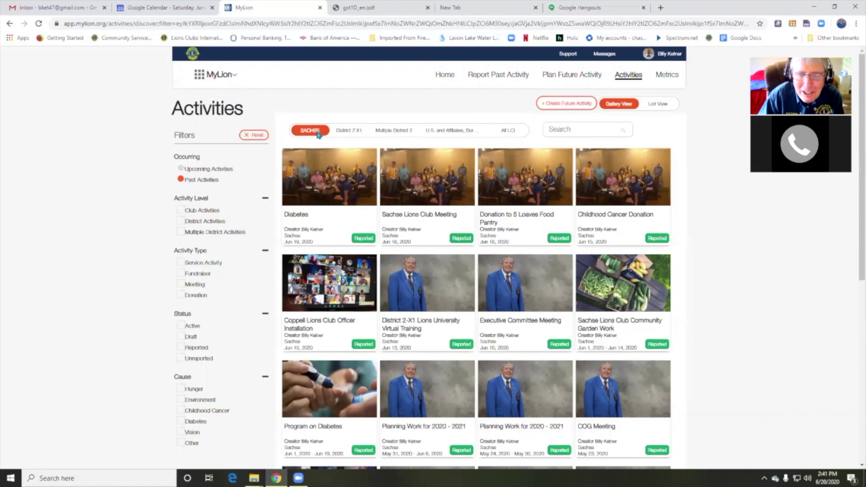
# View the 7/2019 - 6/2020 service metrics for Sachse, District 2 X1, Multiple District 2, U.S. and Affiliates, and All LCI.
pyautogui.click(670, 77)
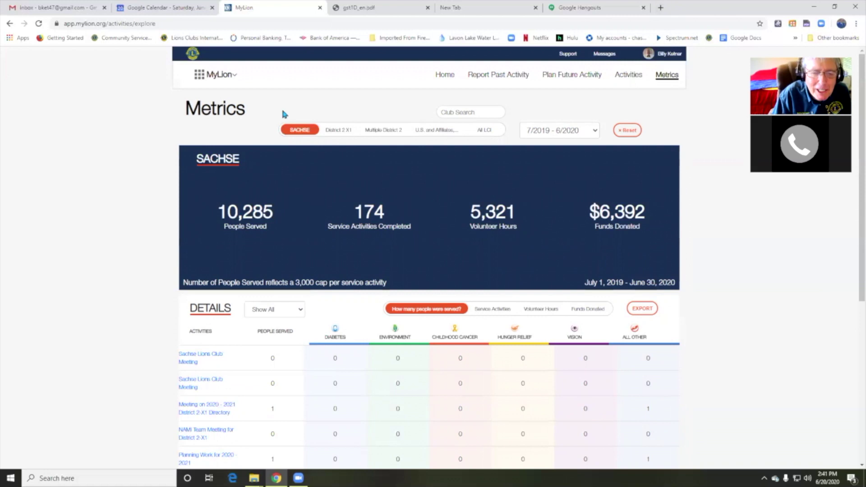
pyautogui.click(346, 131)
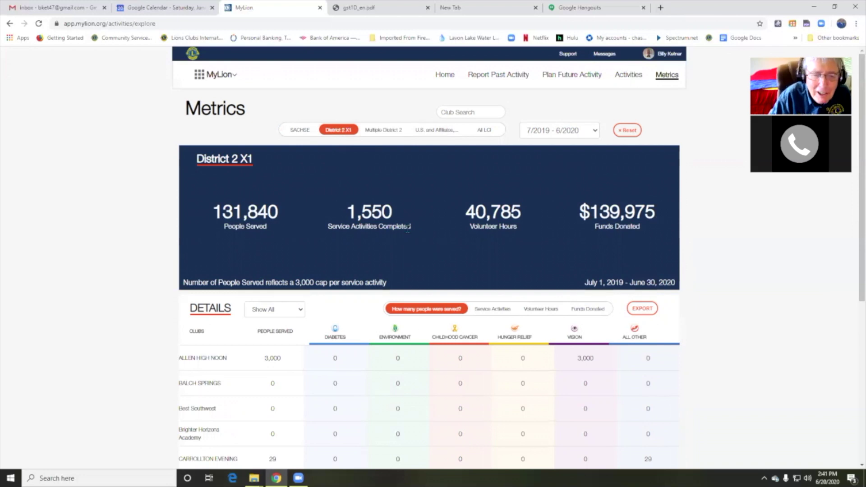
pyautogui.click(387, 135)
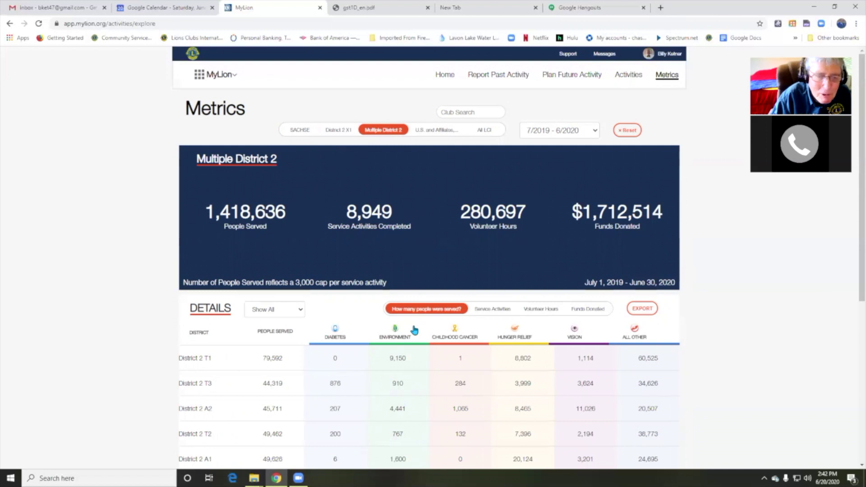
pyautogui.click(433, 134)
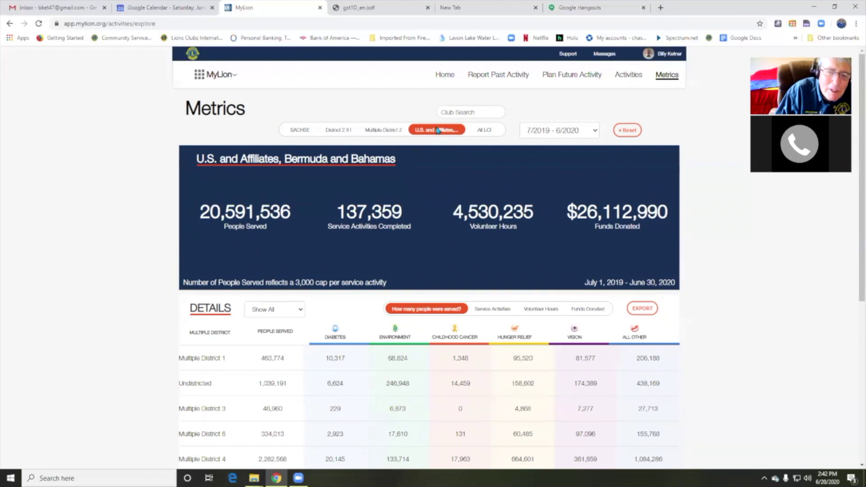
pyautogui.click(487, 131)
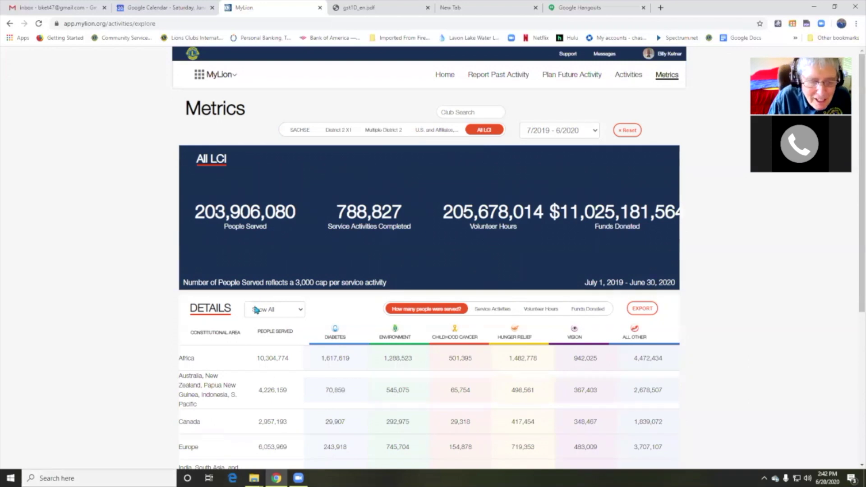
# Examine the All LCI details table of people served by constitutional area and cause.
pyautogui.scroll(-3, 287, 366)
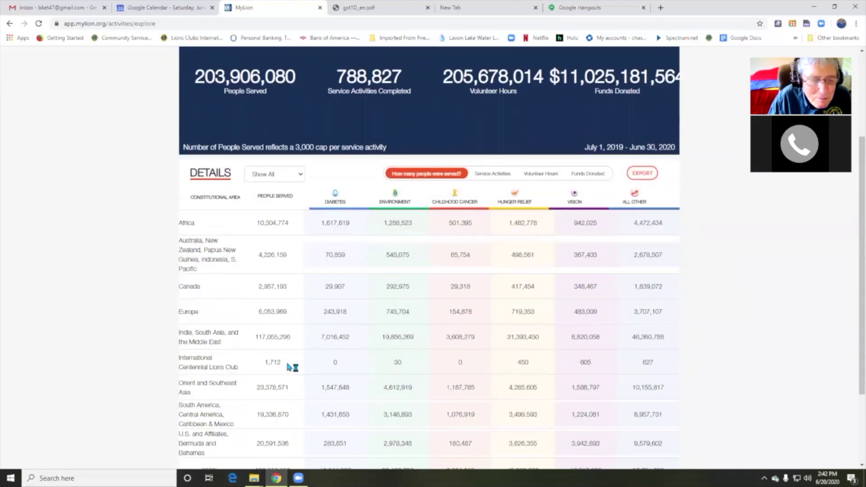
pyautogui.scroll(1, 286, 365)
pyautogui.scroll(-2, 287, 364)
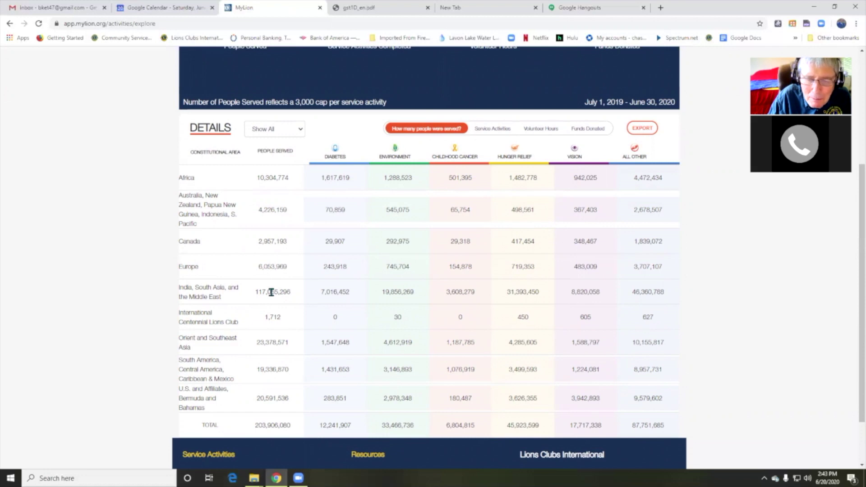
pyautogui.scroll(2, 290, 314)
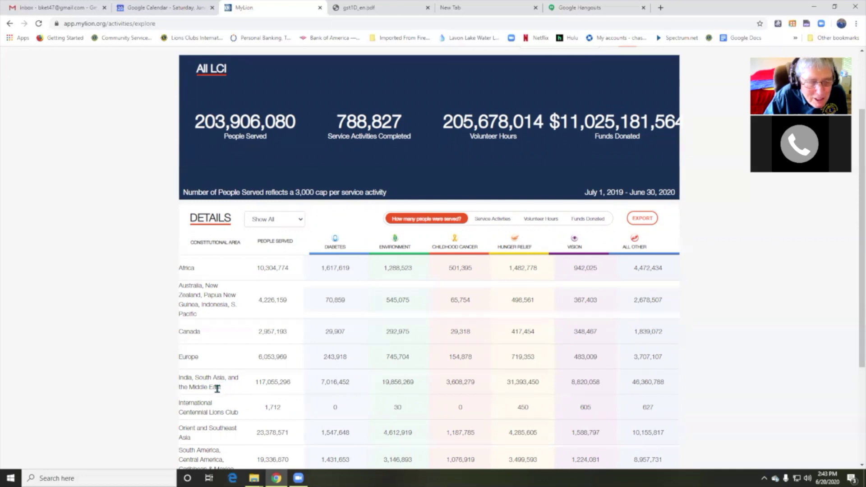
pyautogui.scroll(-2, 223, 388)
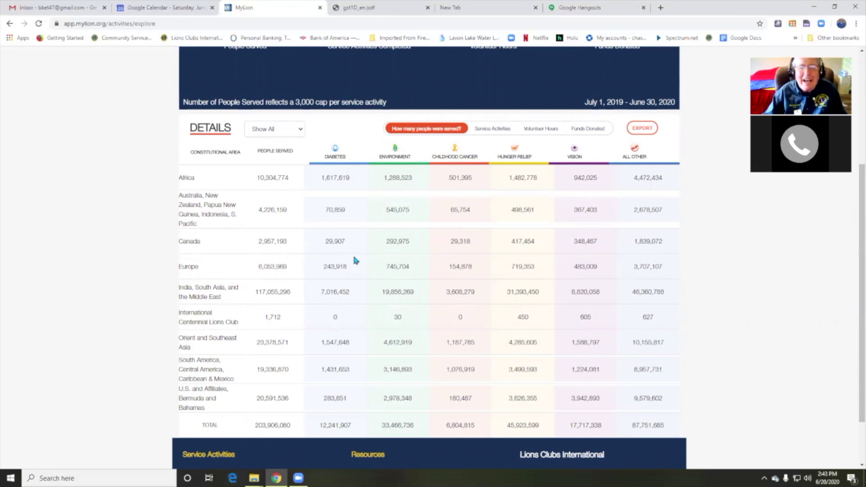
pyautogui.scroll(3, 355, 260)
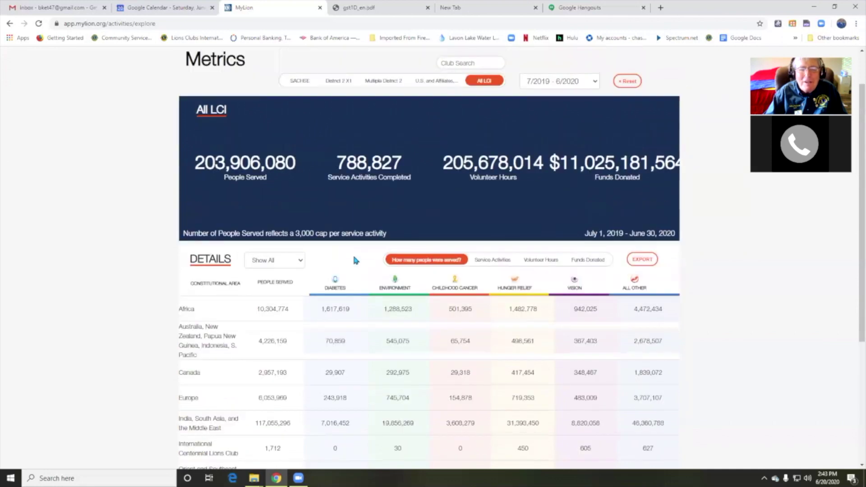
pyautogui.scroll(1, 355, 260)
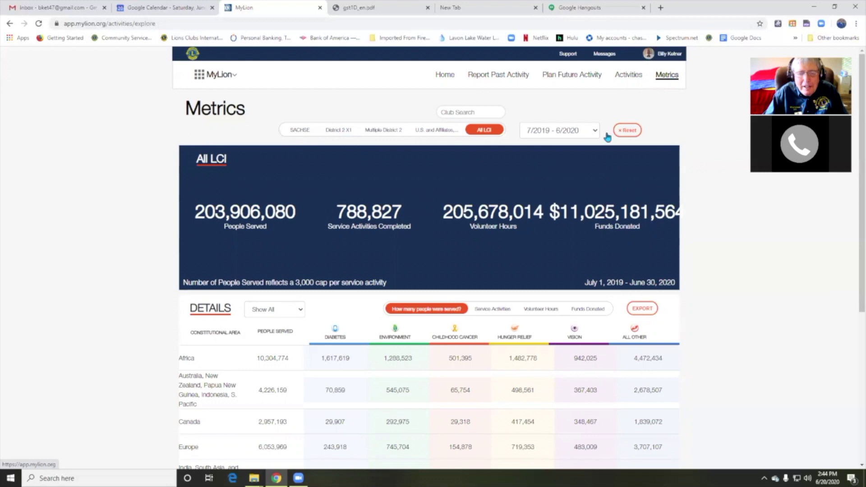
# Show the District 2 X1 metrics and review the club breakdown of people served through its second page.
pyautogui.click(332, 130)
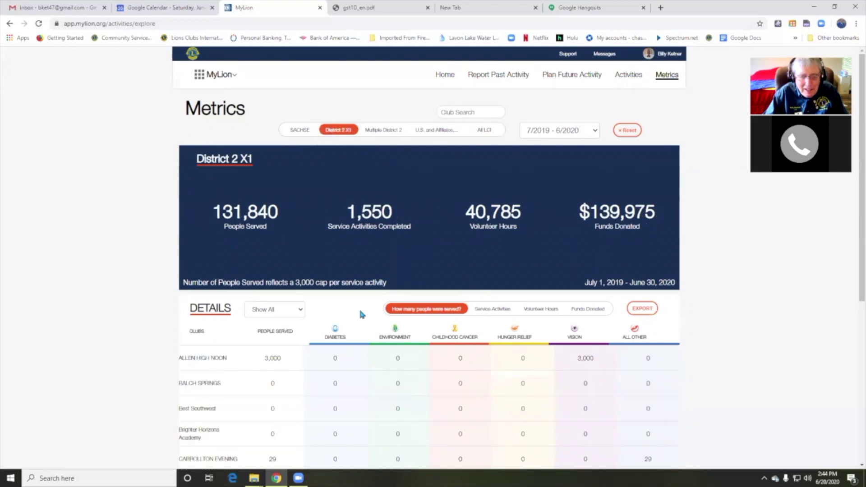
pyautogui.scroll(-5, 402, 383)
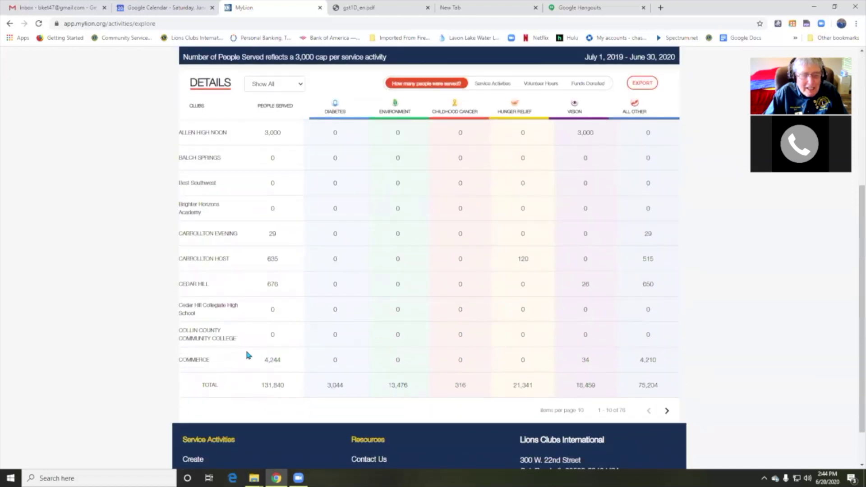
pyautogui.scroll(-1, 224, 327)
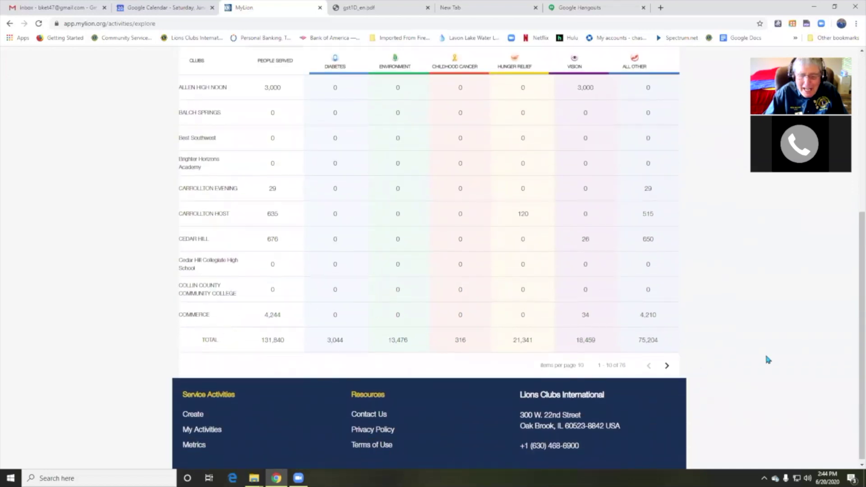
pyautogui.click(666, 366)
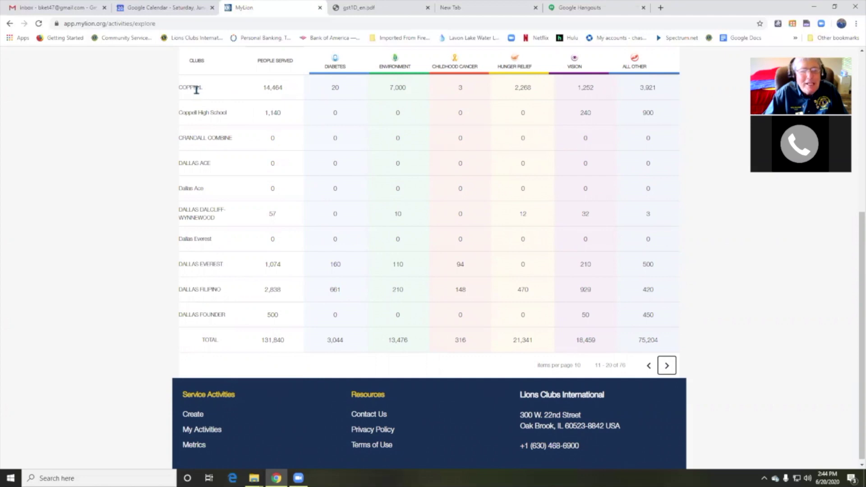
pyautogui.scroll(3, 744, 273)
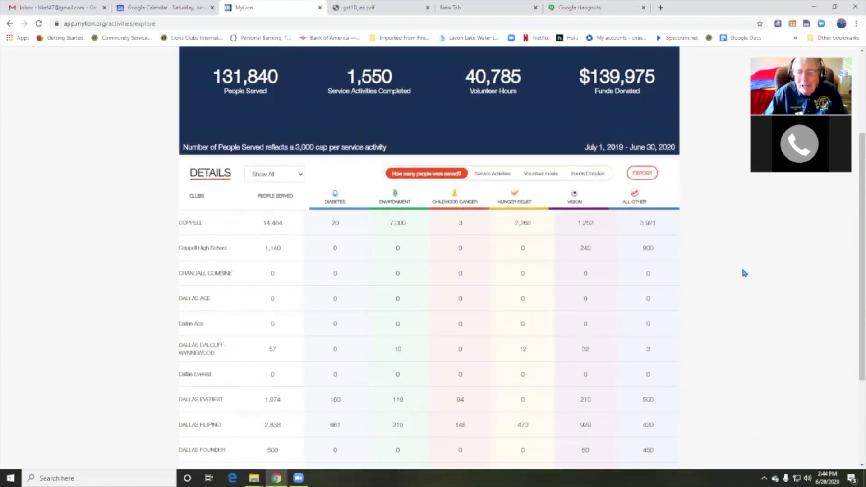
pyautogui.scroll(3, 642, 209)
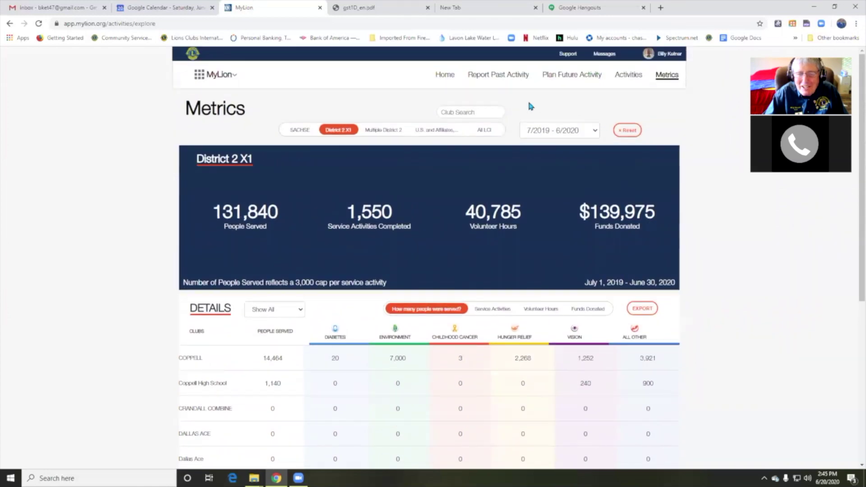
pyautogui.click(635, 75)
pyautogui.click(659, 105)
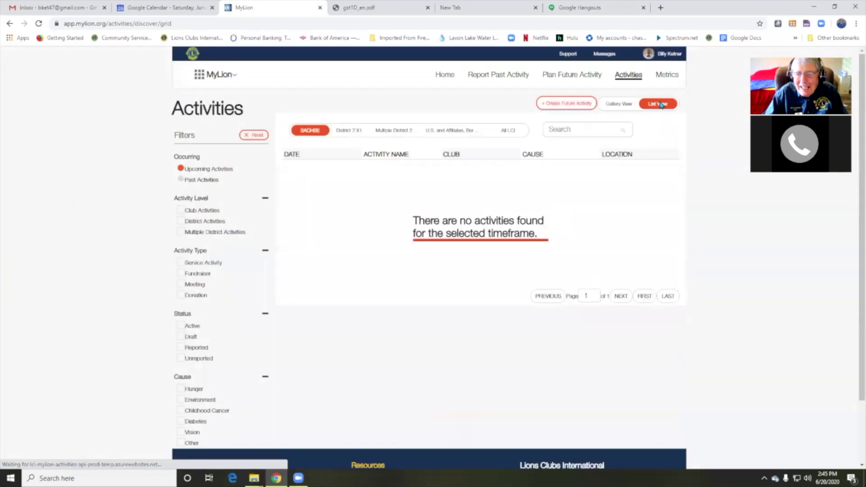
pyautogui.click(666, 75)
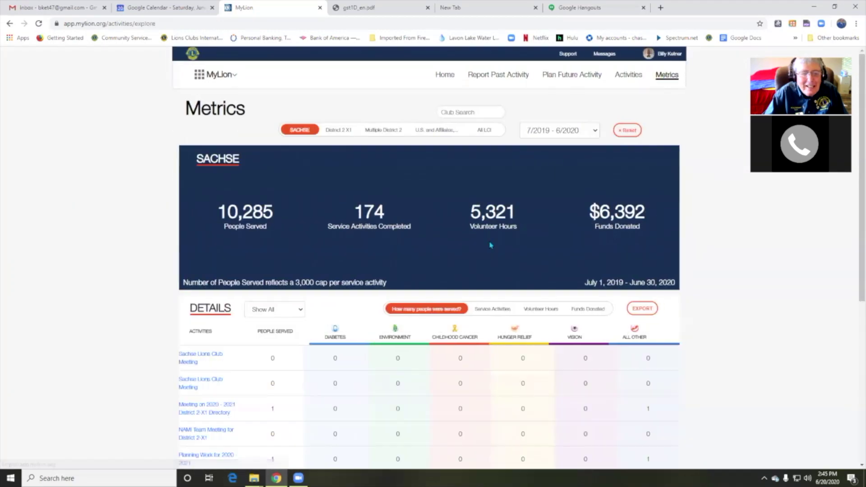
pyautogui.click(348, 131)
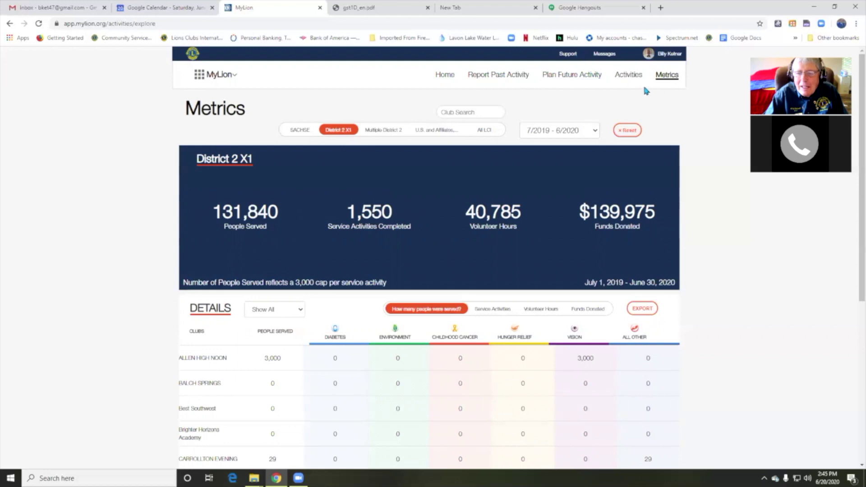
# Show the Sachse club's past activities as a list and sort them by cause.
pyautogui.click(631, 77)
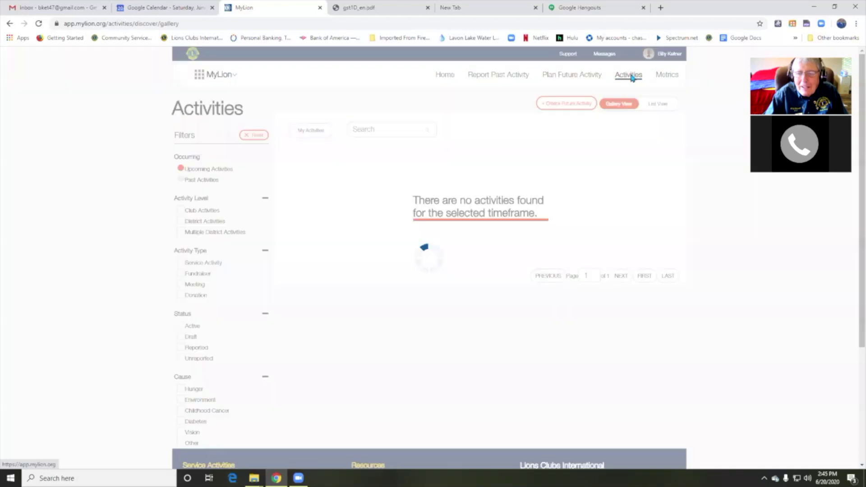
pyautogui.click(662, 104)
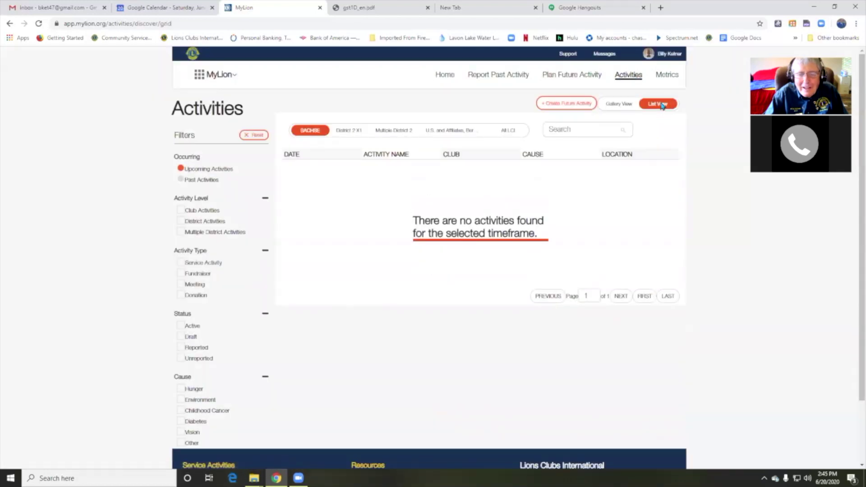
pyautogui.click(181, 179)
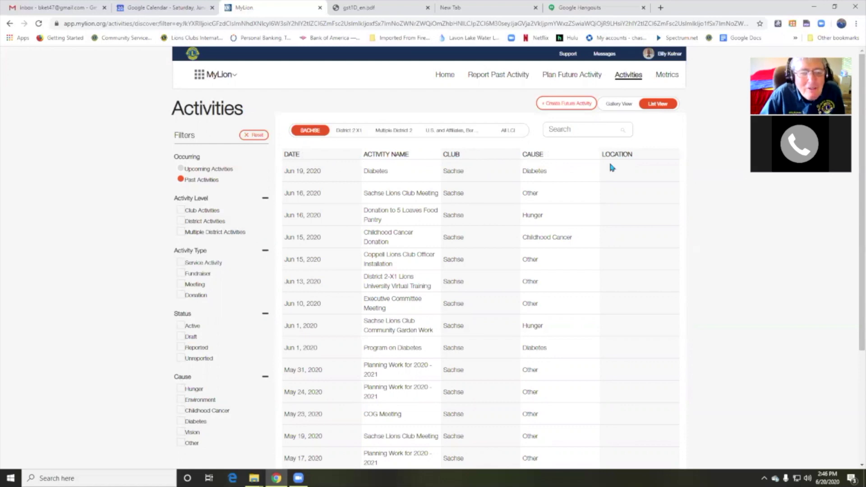
pyautogui.click(533, 154)
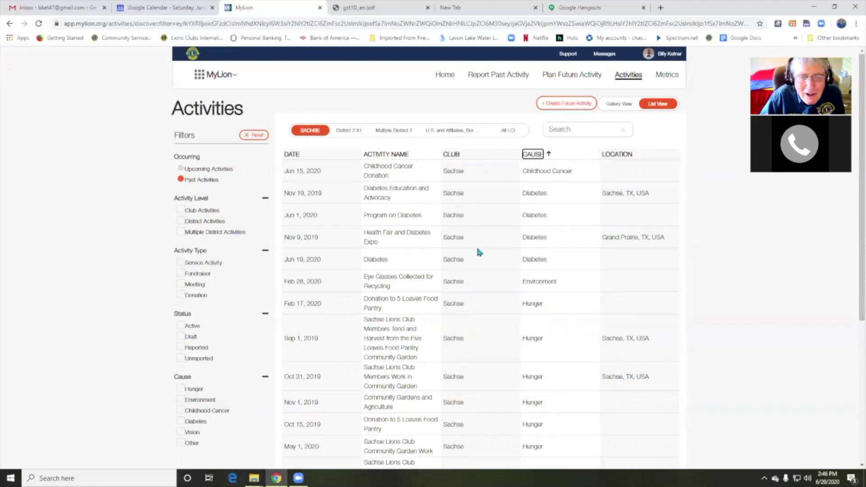
# Switch the past activities list to District 2 X1 and look through the entries sorted by cause.
pyautogui.click(359, 130)
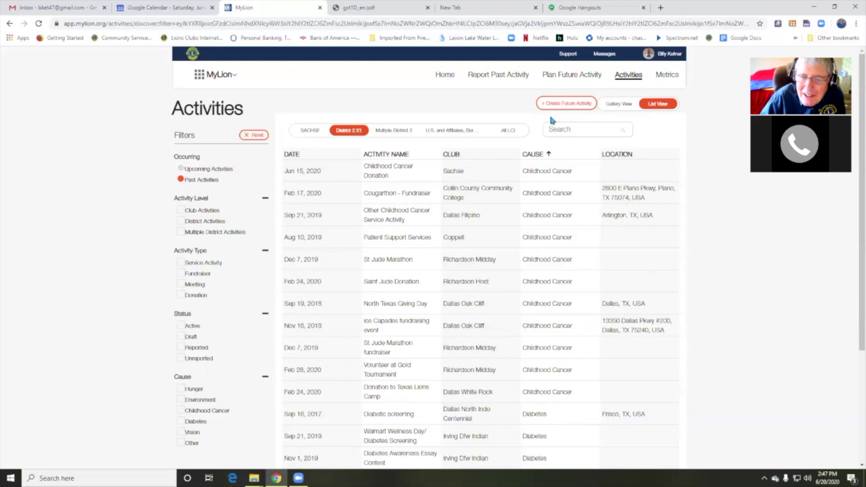
pyautogui.scroll(-4, 524, 242)
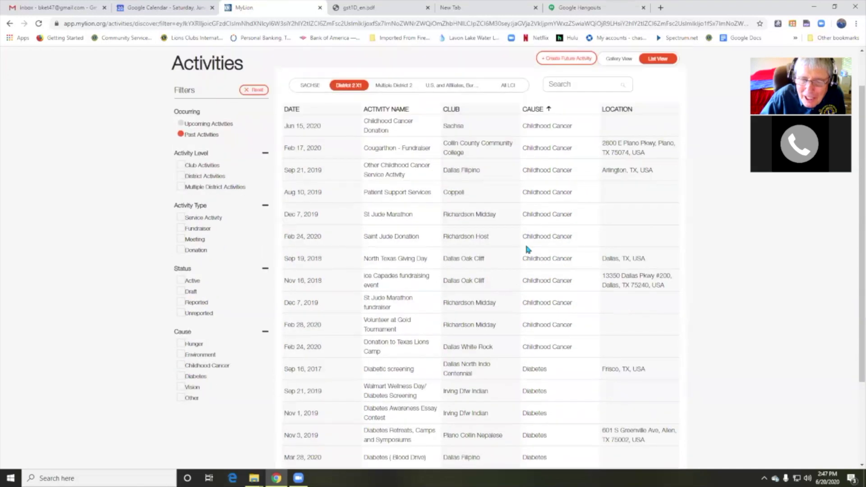
pyautogui.scroll(4, 527, 250)
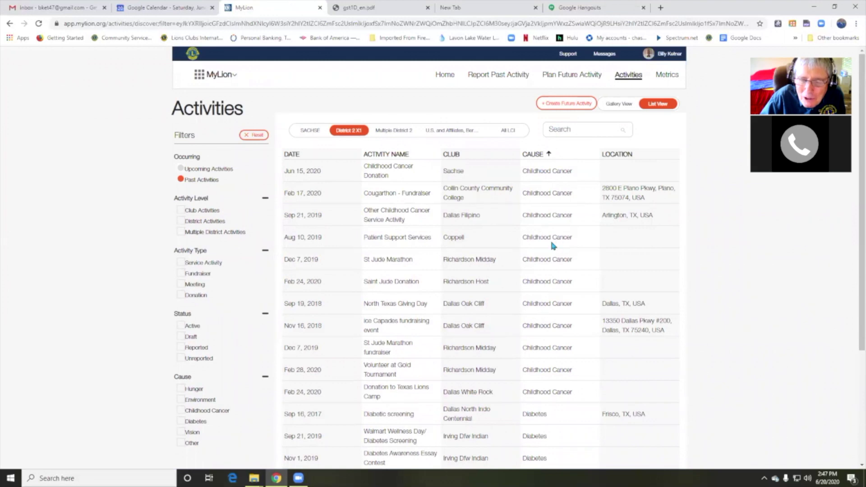
pyautogui.scroll(-4, 551, 248)
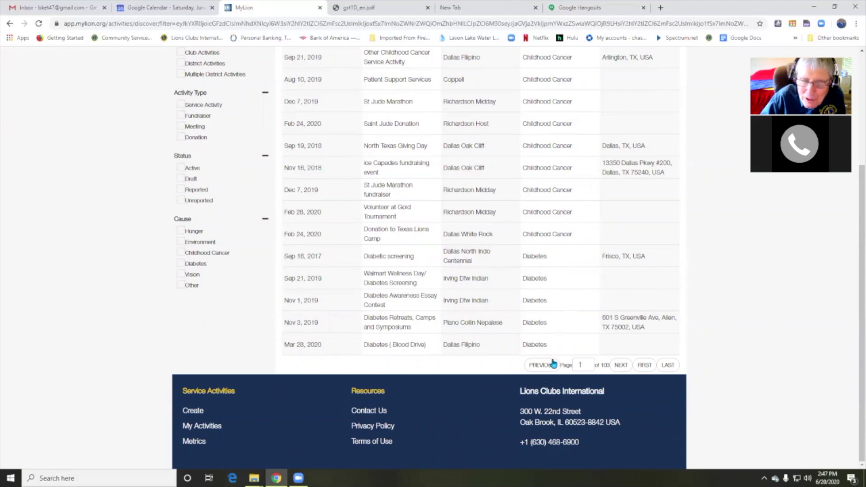
pyautogui.scroll(3, 551, 343)
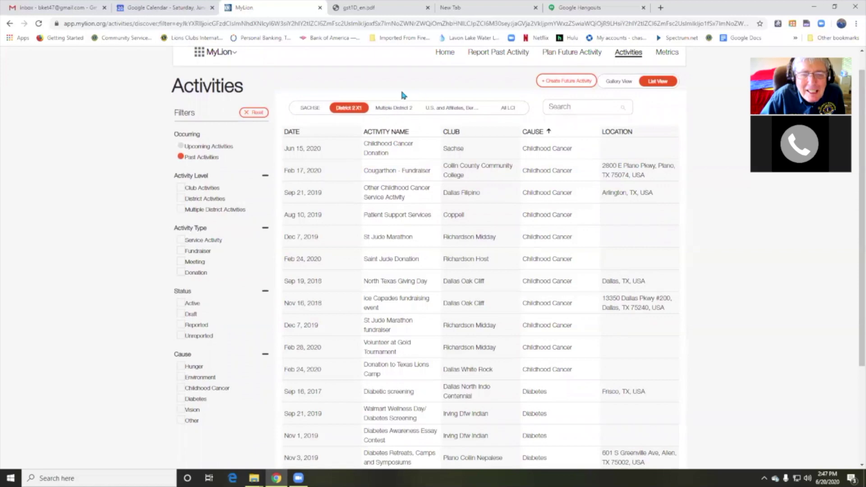
pyautogui.scroll(1, 361, 152)
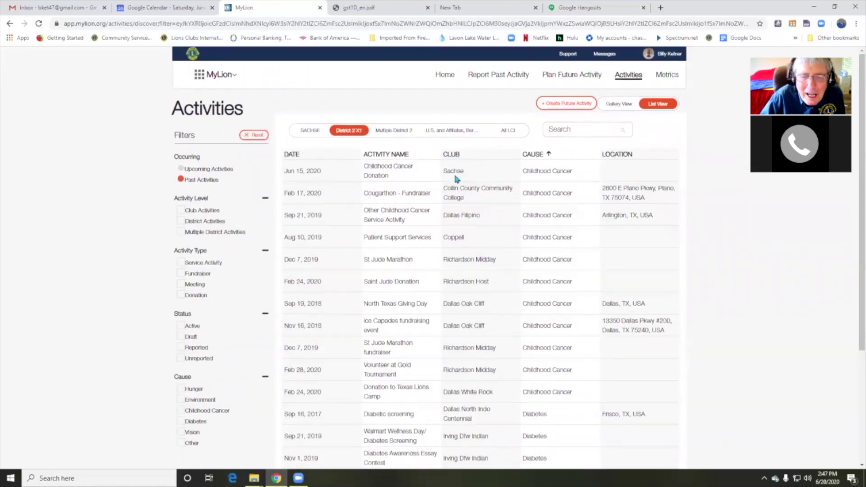
# Sort the District 2 X1 past activities by club and look through the first page of entries.
pyautogui.click(452, 154)
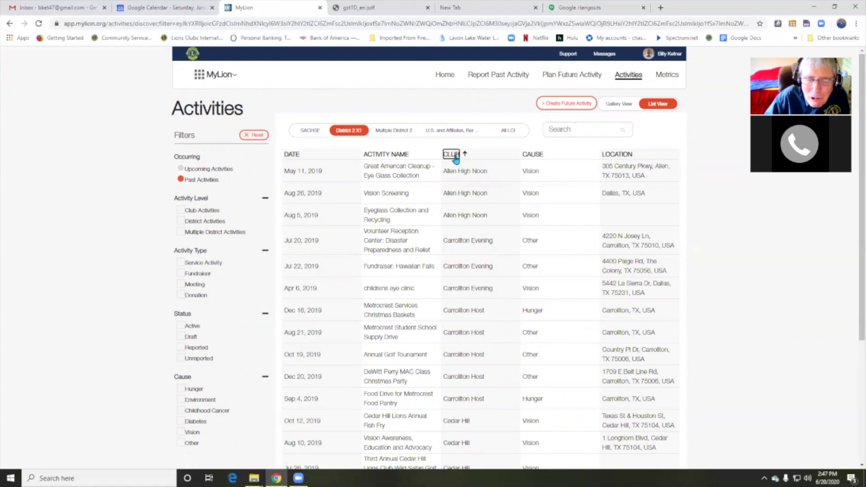
pyautogui.scroll(-4, 532, 244)
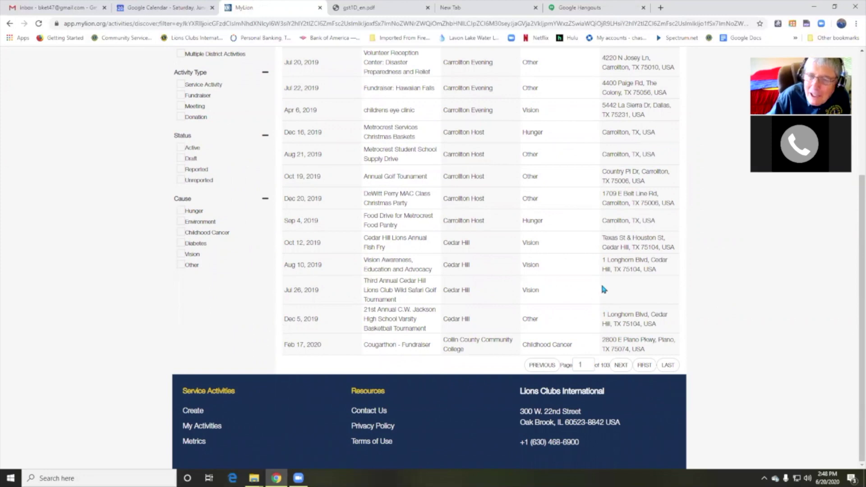
# Look over the first page of District 2 X1 past activities sorted by club, and jump to page 52.
pyautogui.scroll(1, 603, 286)
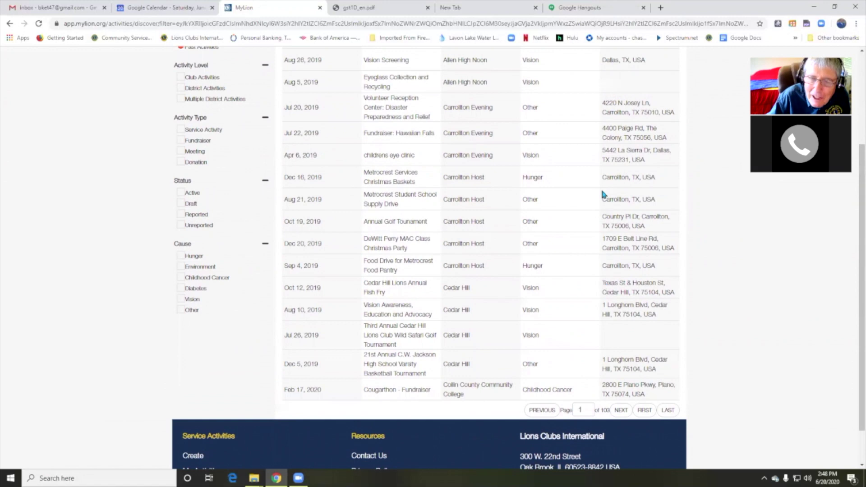
pyautogui.scroll(3, 587, 145)
pyautogui.scroll(-3, 587, 145)
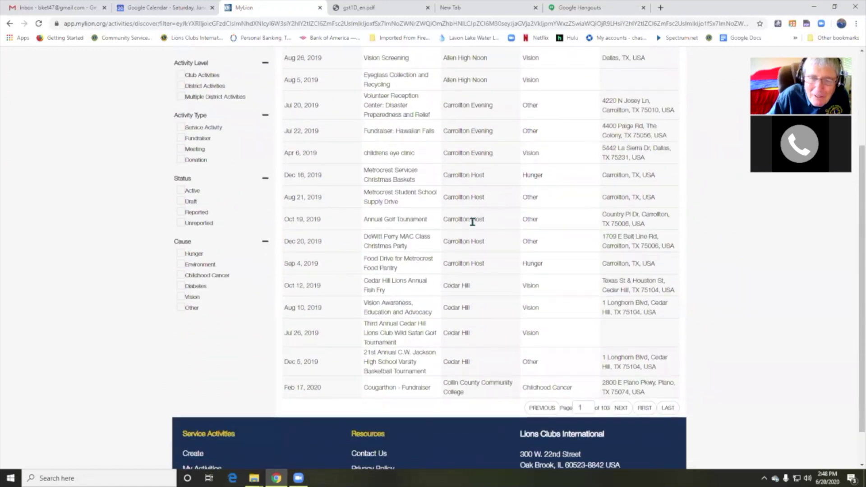
pyautogui.scroll(3, 452, 247)
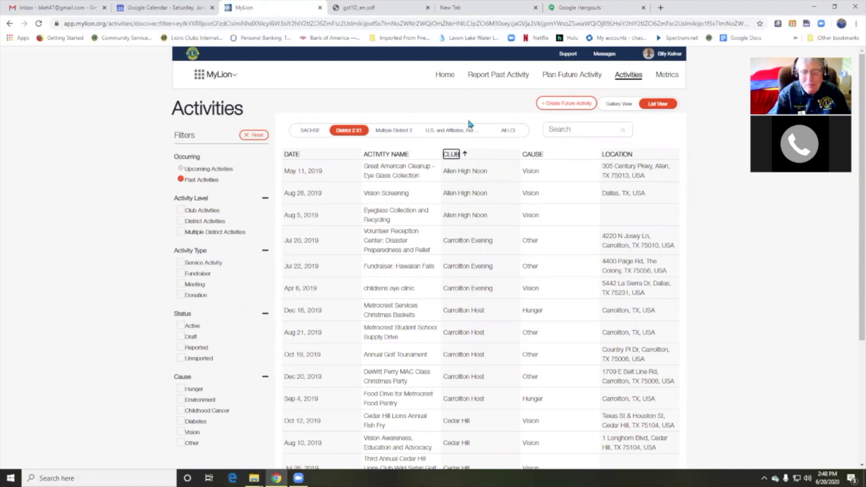
pyautogui.scroll(-4, 562, 290)
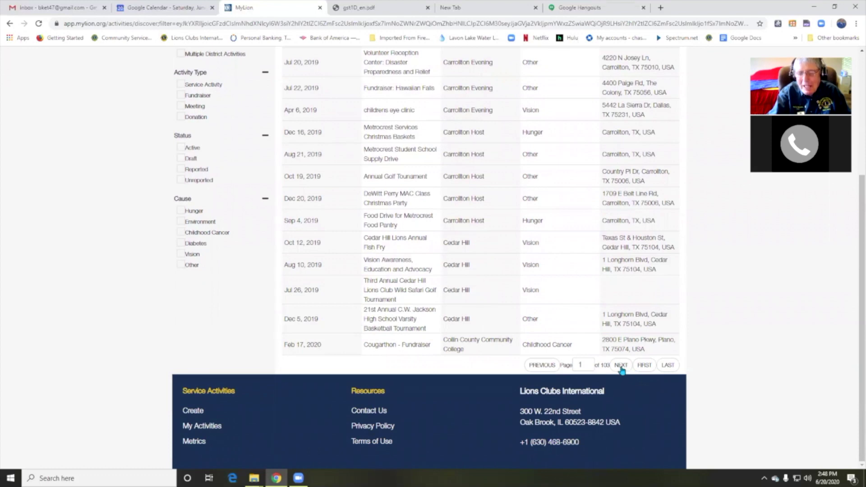
pyautogui.click(585, 365)
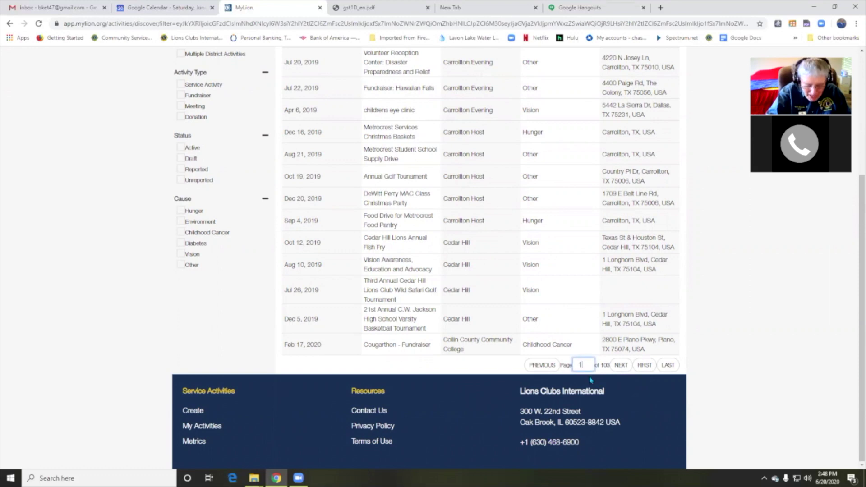
pyautogui.press('BackSpace')
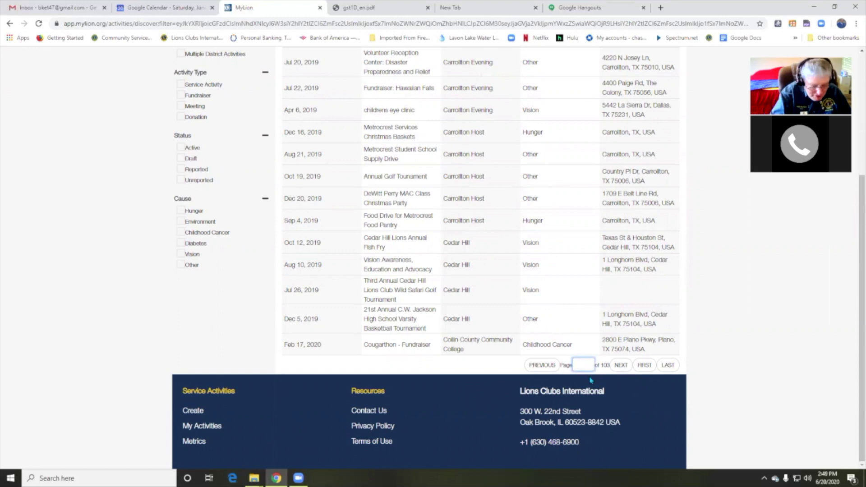
pyautogui.write('52')
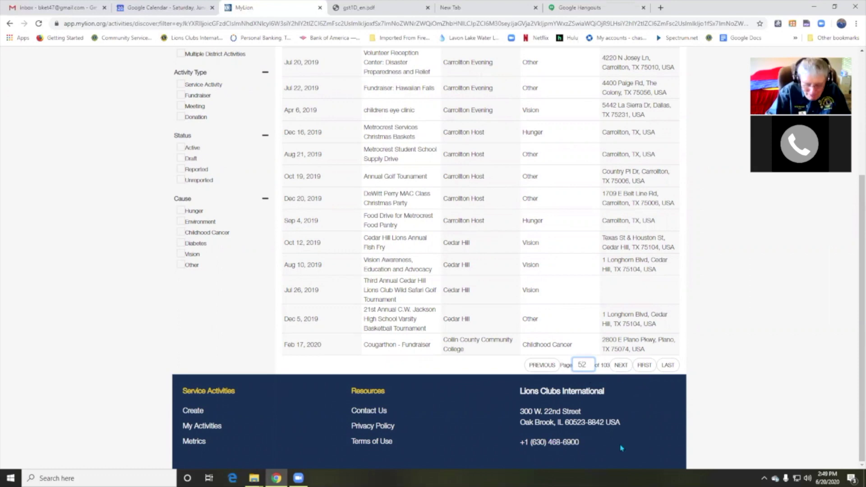
pyautogui.press('Return')
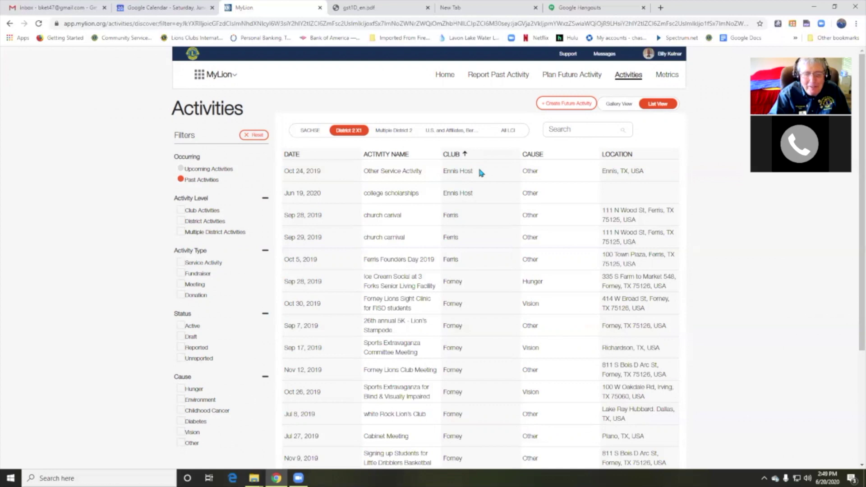
# Jump ahead to page 60 of the District 2 X1 past activities list.
pyautogui.scroll(-3, 468, 334)
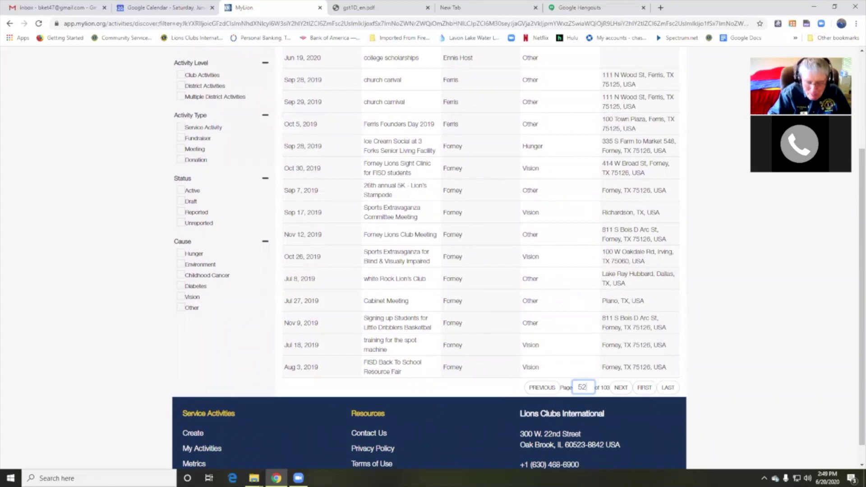
pyautogui.press('BackSpace')
pyautogui.press('BackSpace')
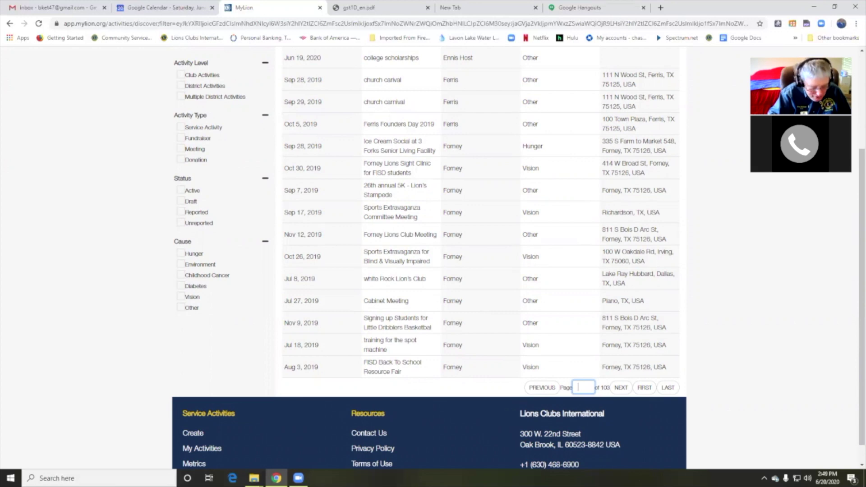
pyautogui.write('60')
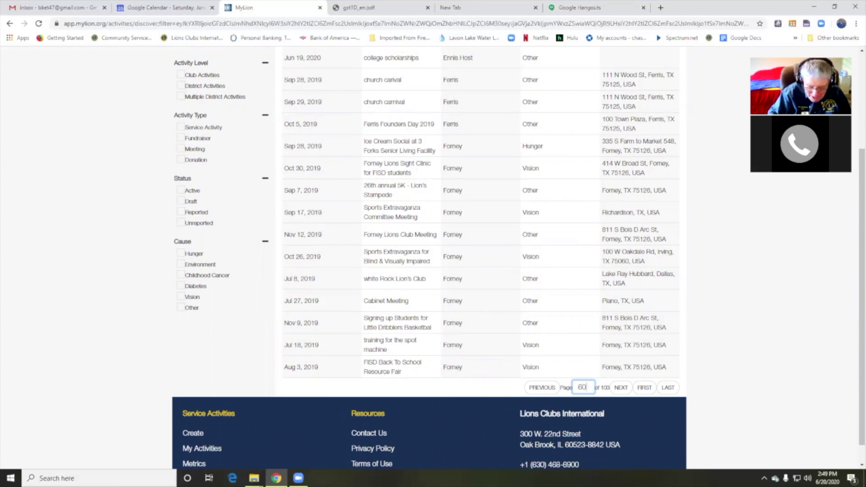
pyautogui.press('Return')
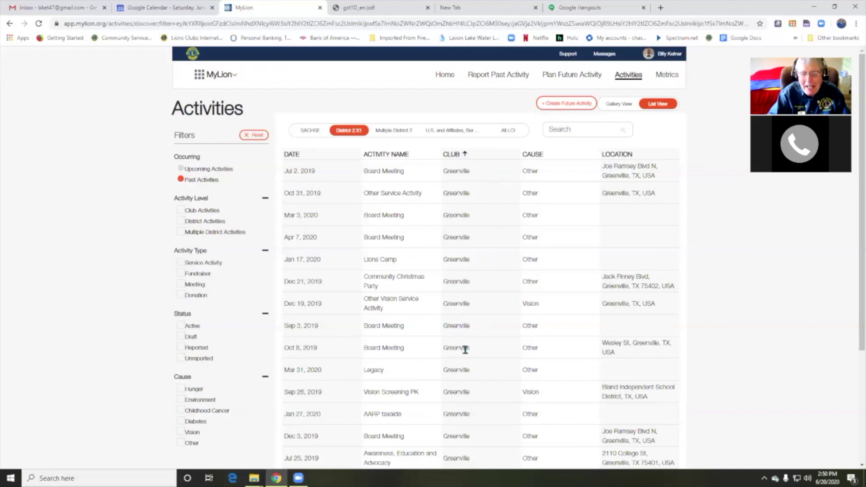
# Go back page by page from page 60 to page 58 of the past activities and look through the entries.
pyautogui.scroll(-3, 465, 350)
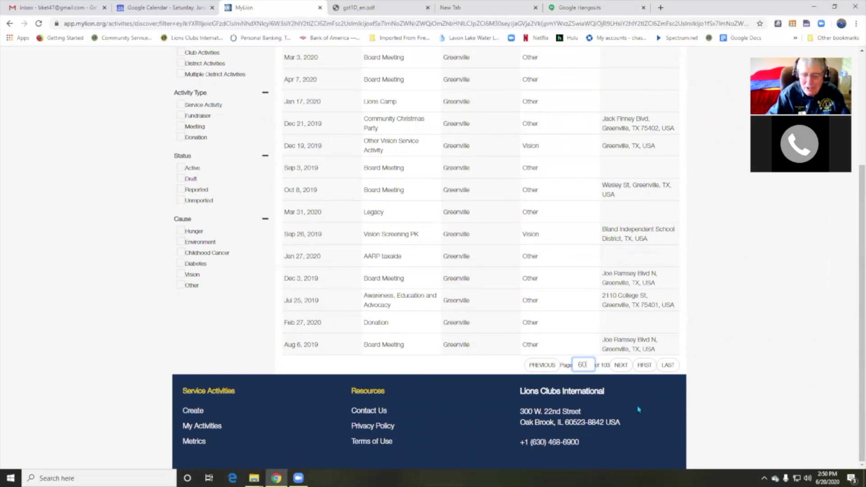
pyautogui.click(543, 366)
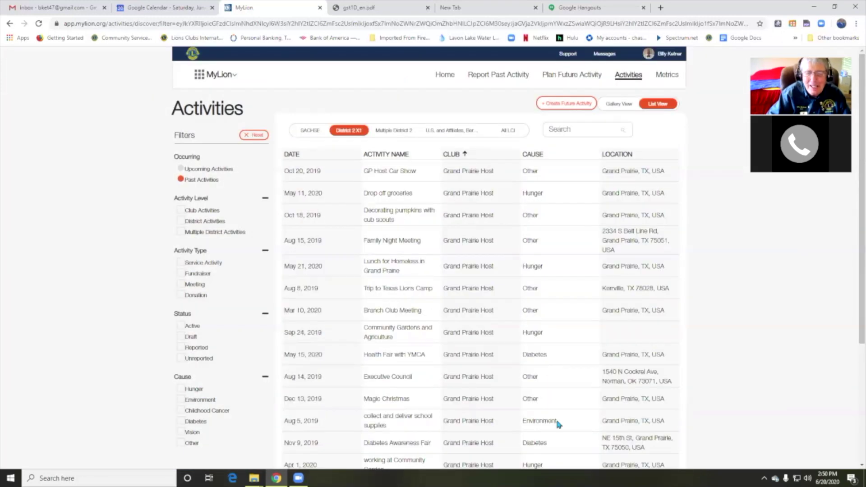
pyautogui.scroll(-3, 597, 442)
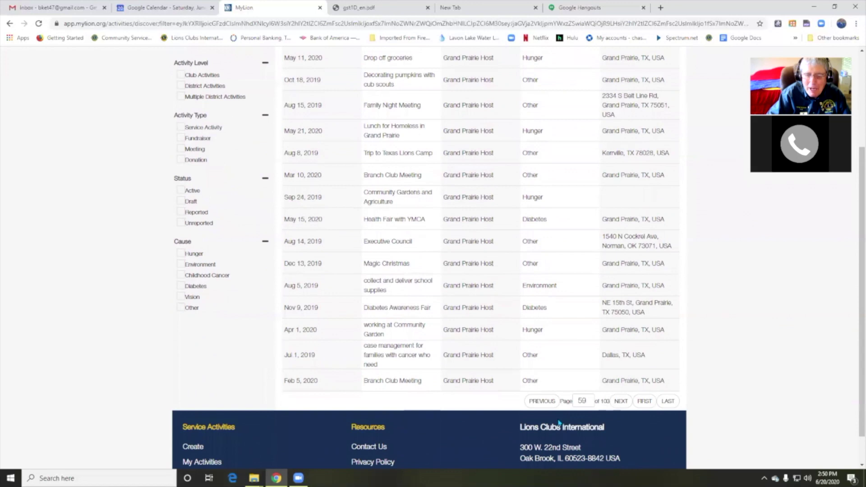
pyautogui.click(540, 402)
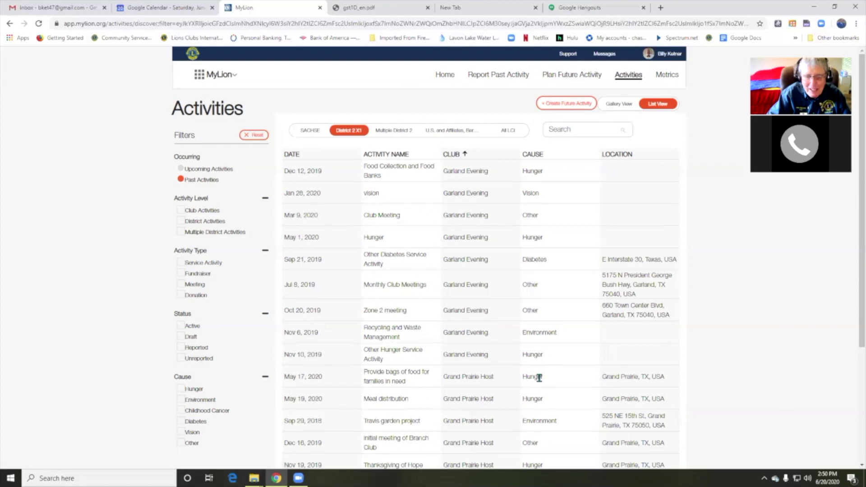
pyautogui.scroll(-3, 539, 400)
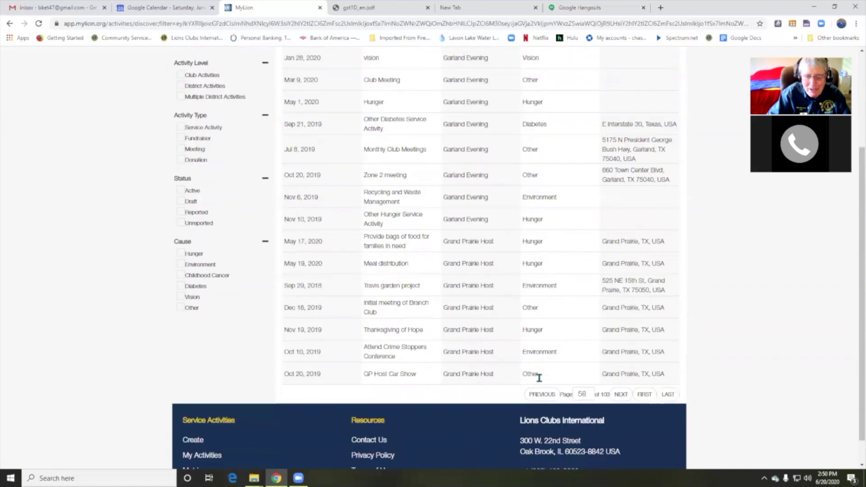
# Review the Grand Prairie Host activities on page 59 and advance to page 60 of the list.
pyautogui.click(621, 395)
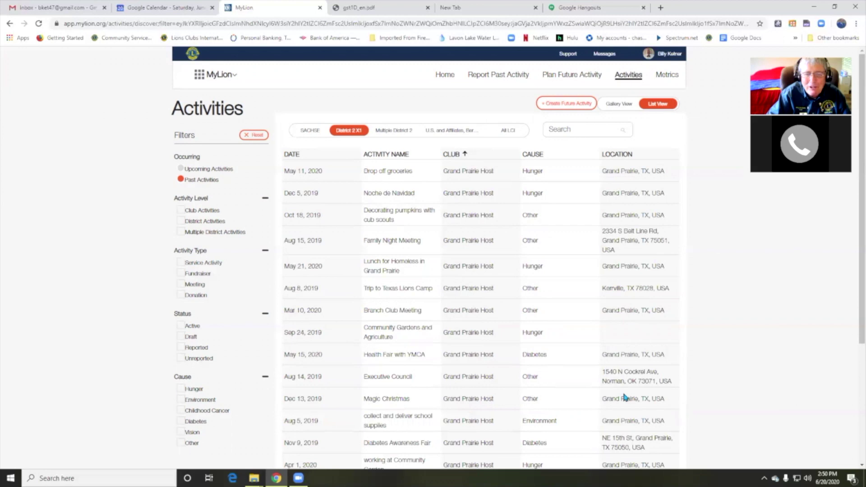
pyautogui.scroll(-2, 625, 396)
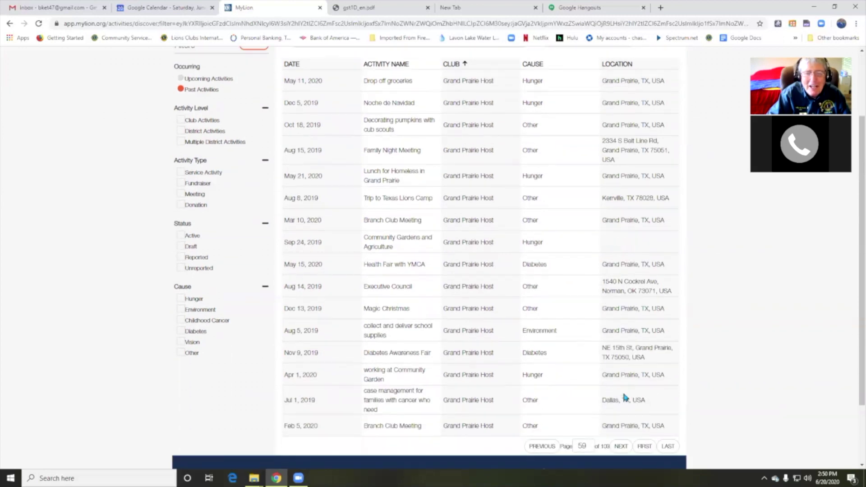
pyautogui.scroll(2, 623, 395)
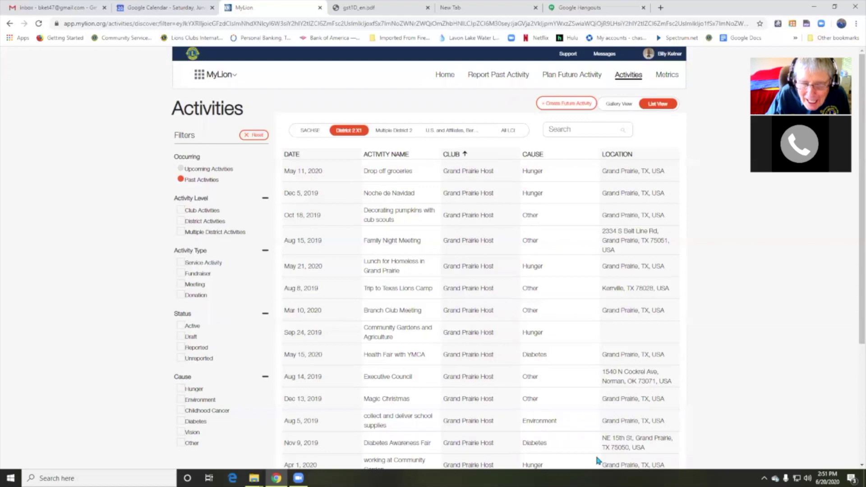
pyautogui.scroll(-3, 522, 437)
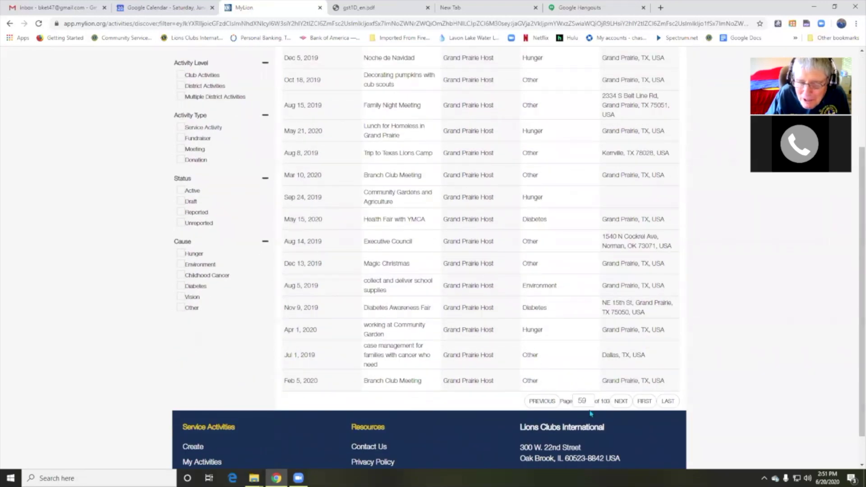
pyautogui.click(620, 404)
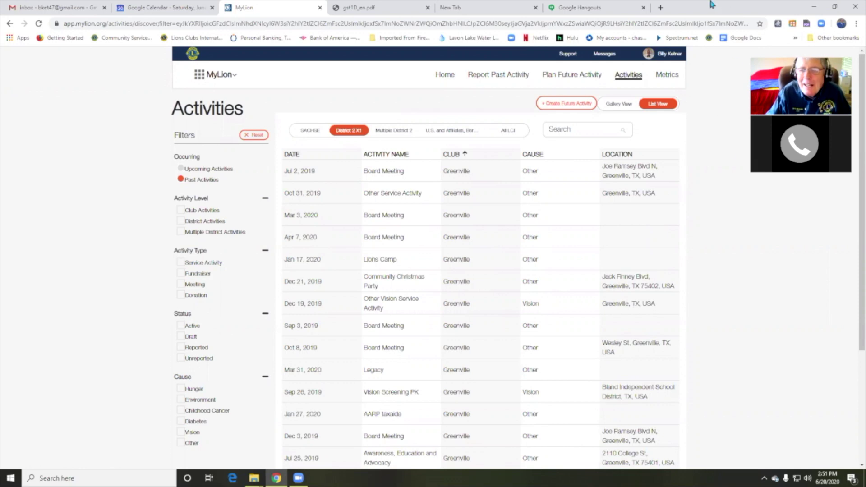
# Show the District 2 X1 service metrics and review people served for the first ten clubs.
pyautogui.click(667, 75)
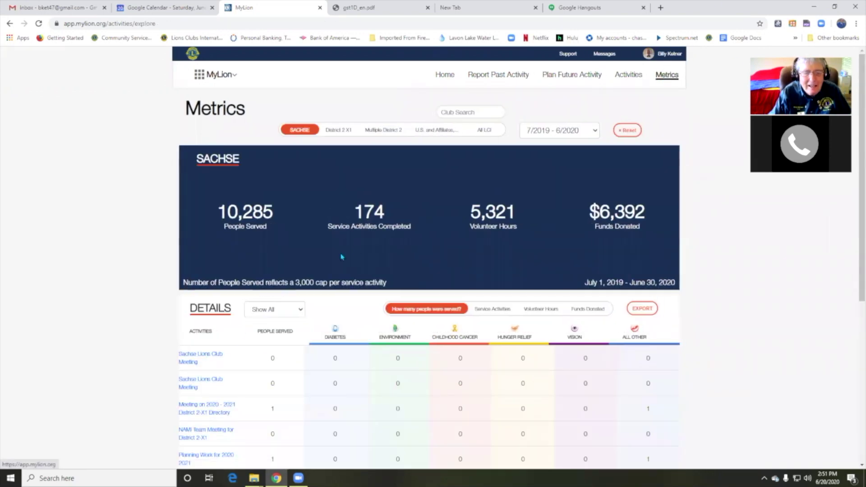
pyautogui.click(341, 130)
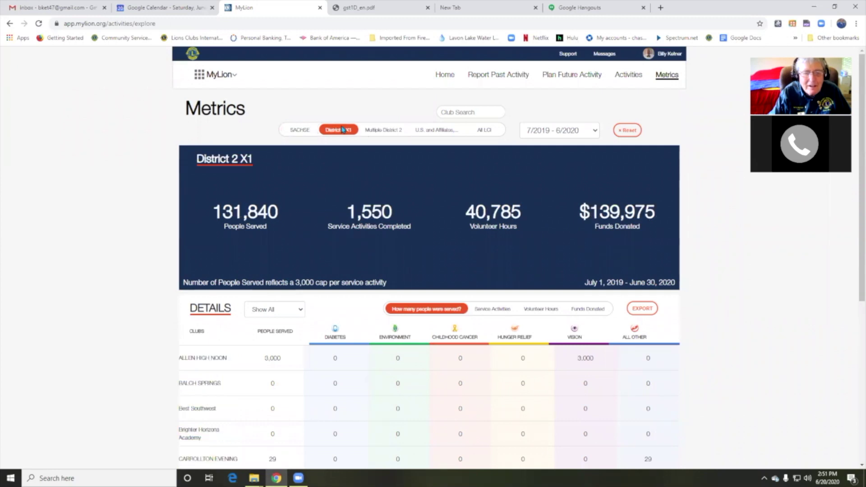
pyautogui.scroll(-5, 241, 368)
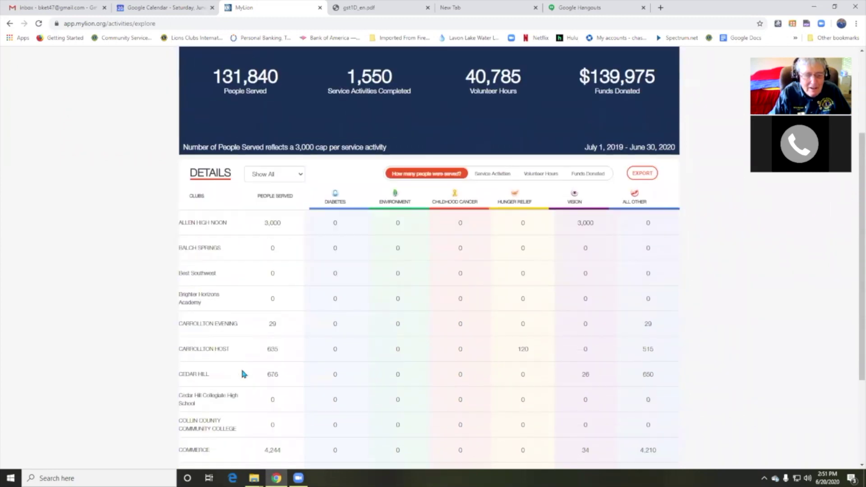
pyautogui.scroll(-1, 242, 374)
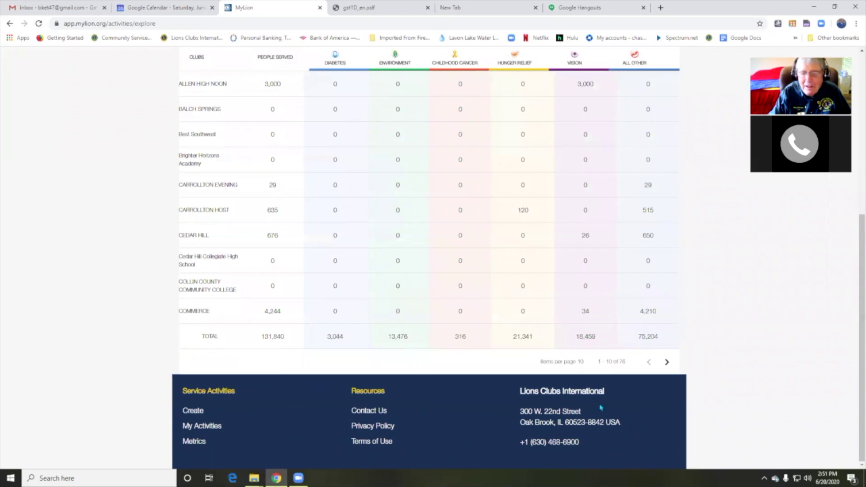
# Page the District 2 X1 club breakdown ahead to clubs 41–50 and review their people served by cause.
pyautogui.click(667, 363)
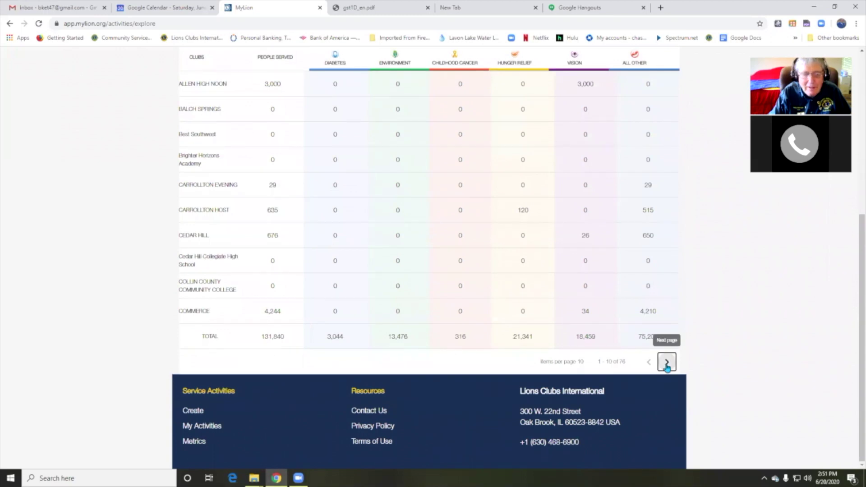
pyautogui.click(667, 363)
pyautogui.click(667, 363)
pyautogui.click(667, 364)
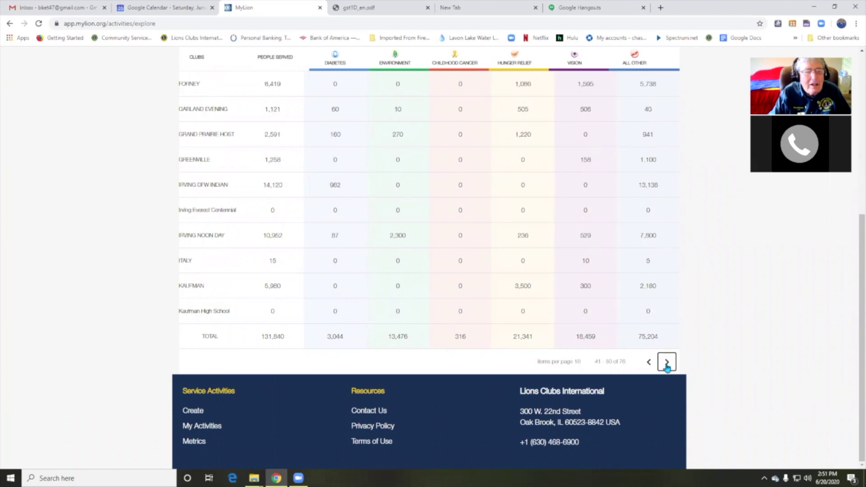
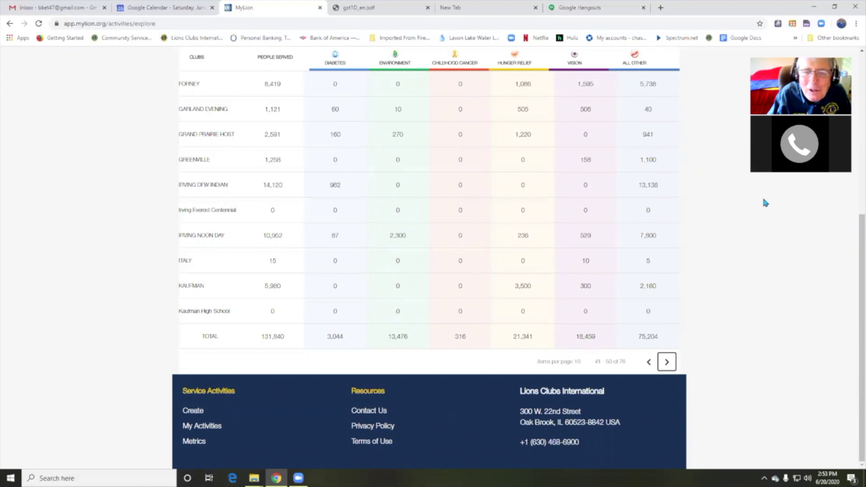
pyautogui.scroll(3, 630, 166)
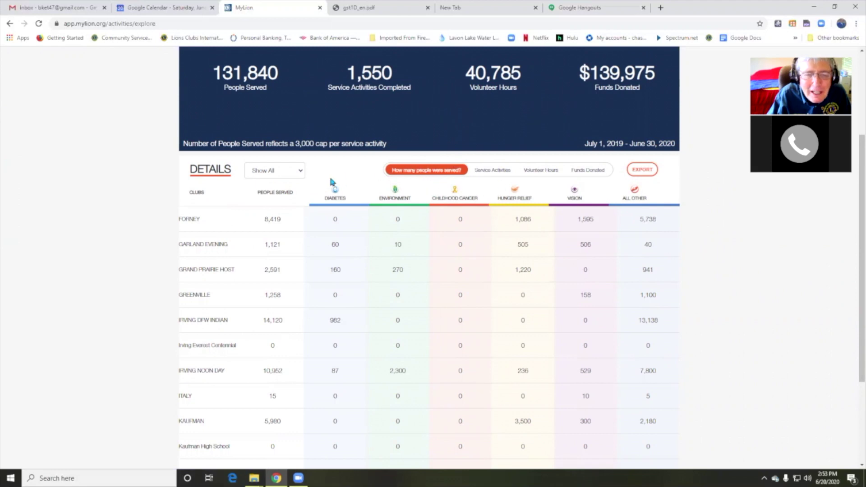
# Leave the metrics and open a blank form for reporting a new past activity.
pyautogui.click(9, 25)
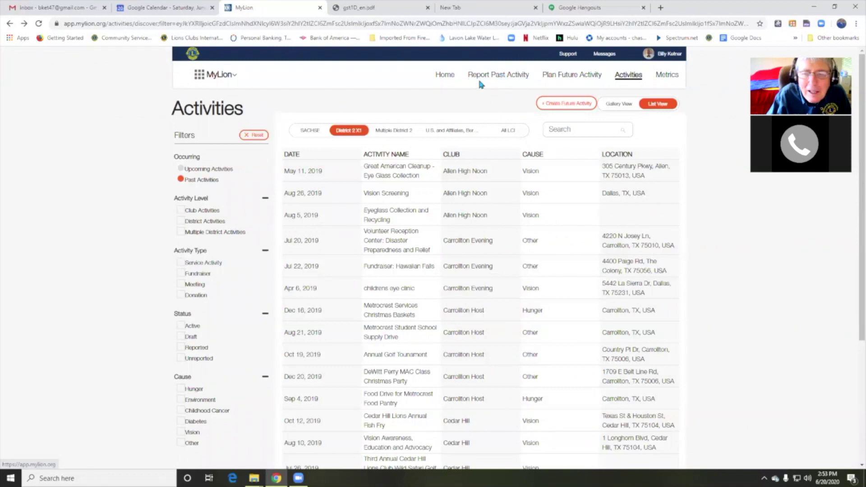
pyautogui.click(516, 75)
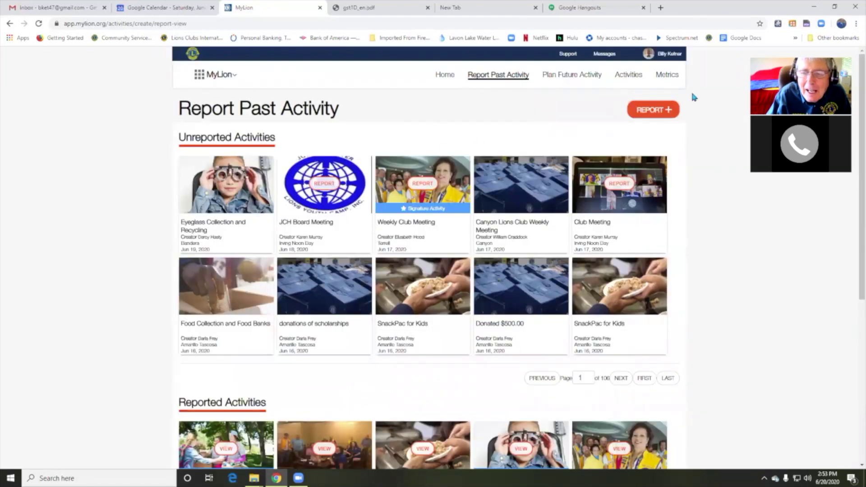
pyautogui.click(662, 109)
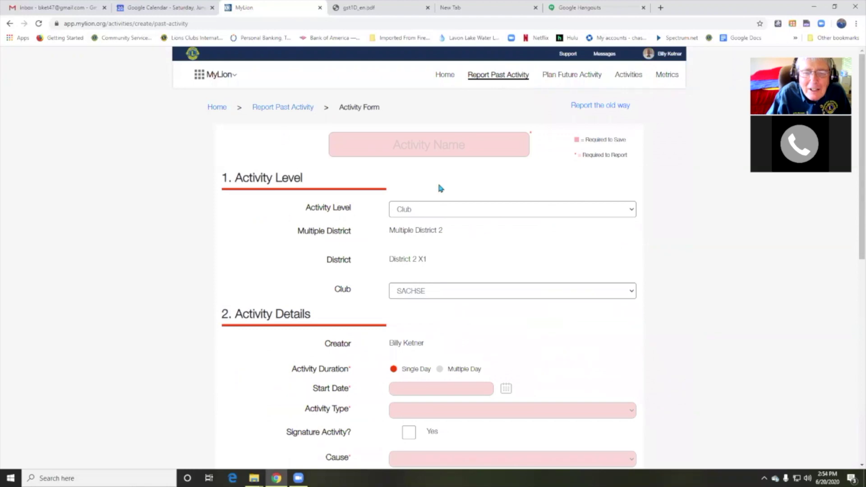
# Set the start date of the new single-day Sachse club activity to 6/19/2020, leaving the activity name blank.
pyautogui.click(434, 149)
pyautogui.click(392, 174)
pyautogui.scroll(-3, 476, 375)
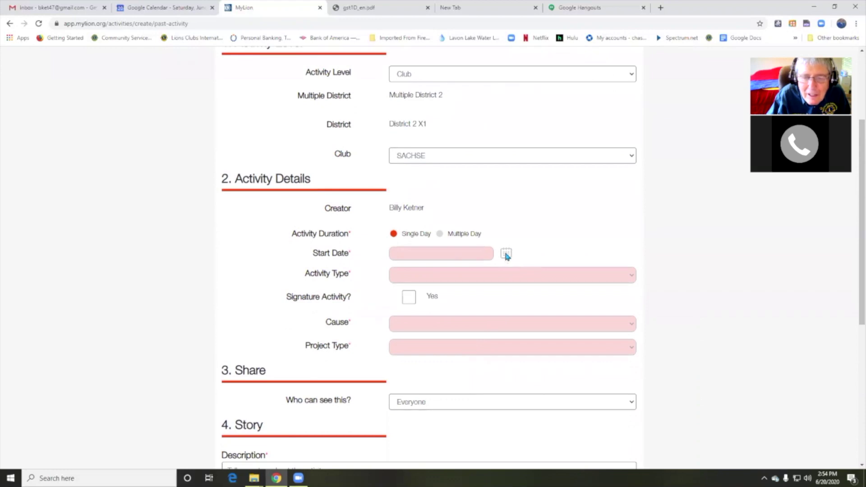
pyautogui.click(506, 254)
pyautogui.click(491, 373)
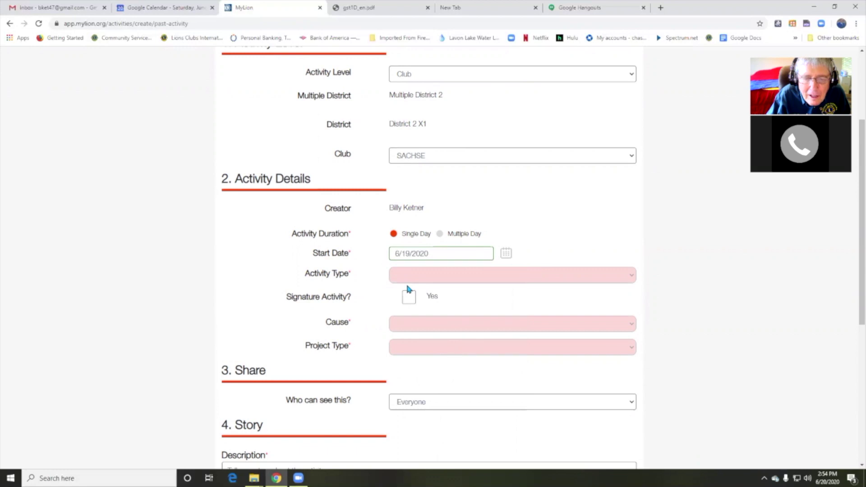
# Set the new Sachse activity's type to Donation and its cause to Vision.
pyautogui.click(632, 278)
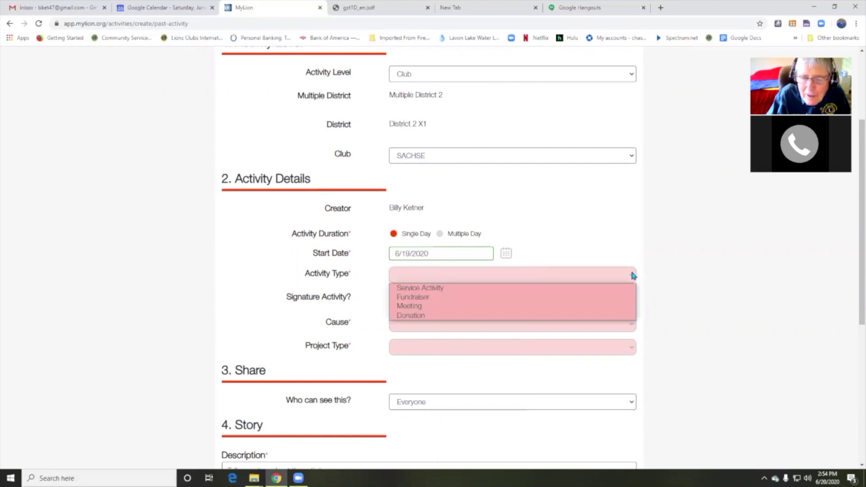
pyautogui.click(420, 316)
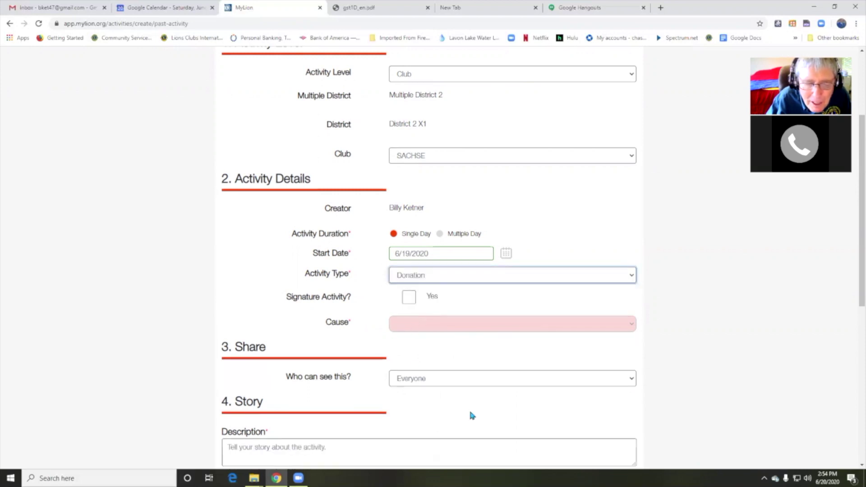
pyautogui.click(631, 324)
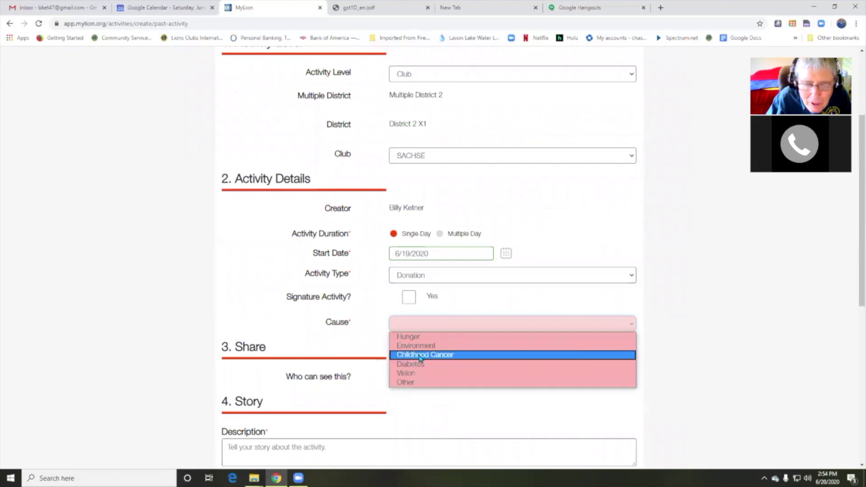
pyautogui.click(412, 374)
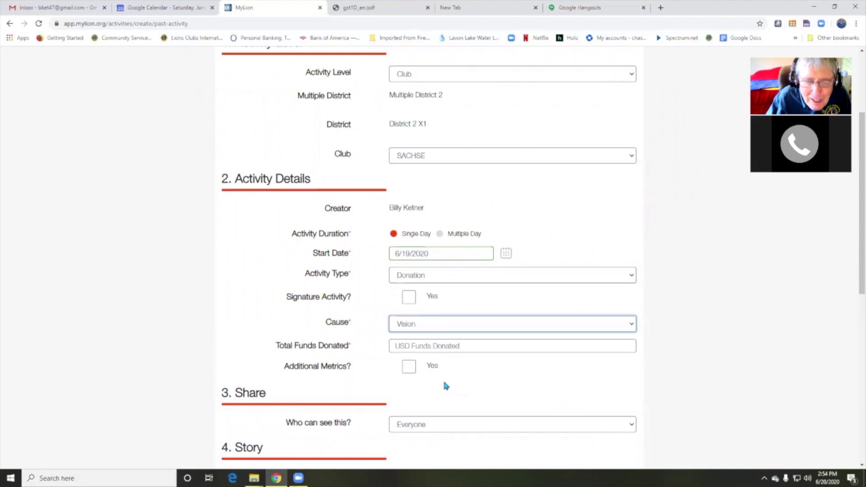
# Enter 200 as the total funds donated in USD and dismiss the image upload without choosing a picture.
pyautogui.click(464, 347)
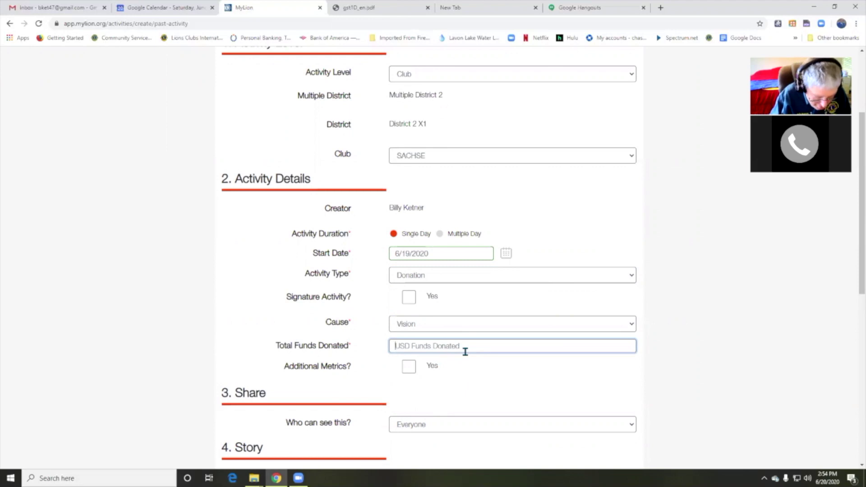
pyautogui.write('200')
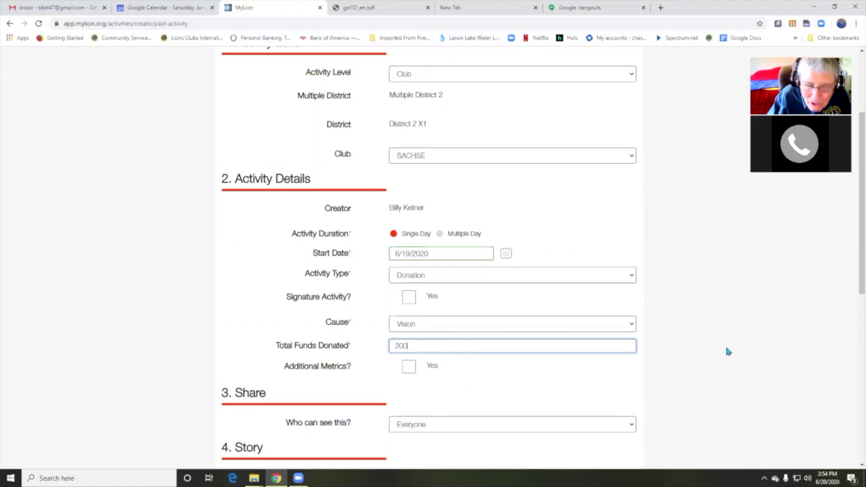
pyautogui.press('Return')
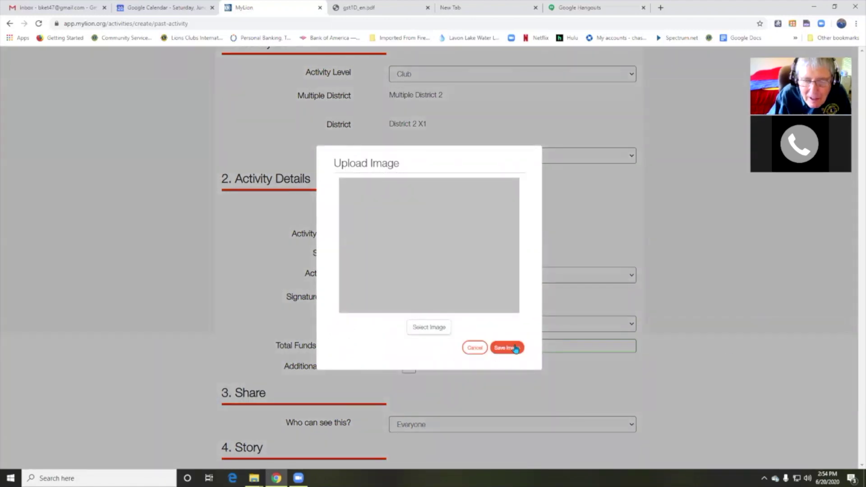
pyautogui.click(476, 350)
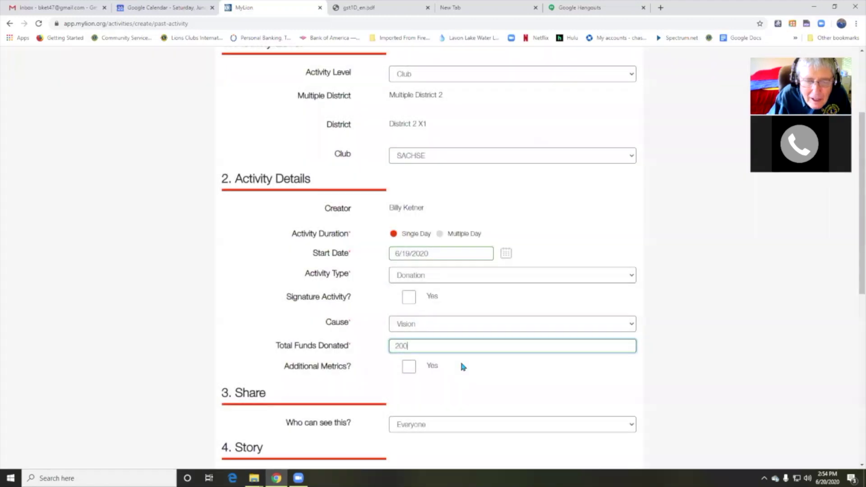
# Enter "viion" as the donation activity's description in the Story section.
pyautogui.scroll(-5, 371, 426)
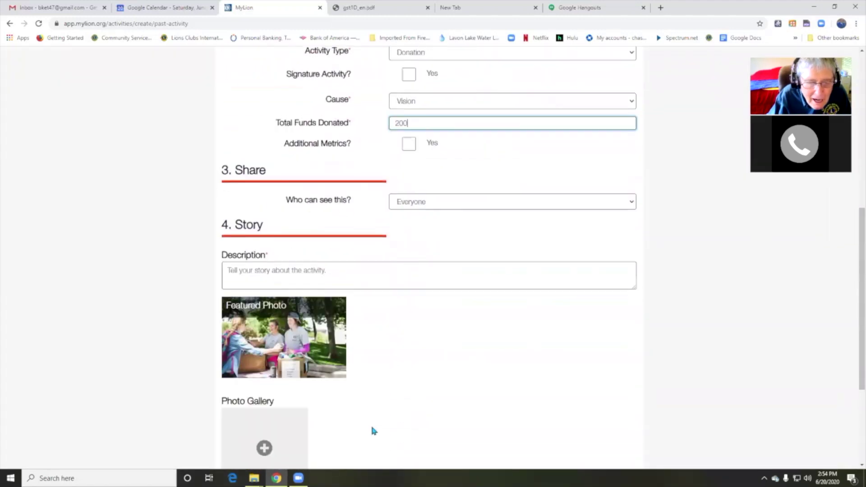
pyautogui.click(261, 277)
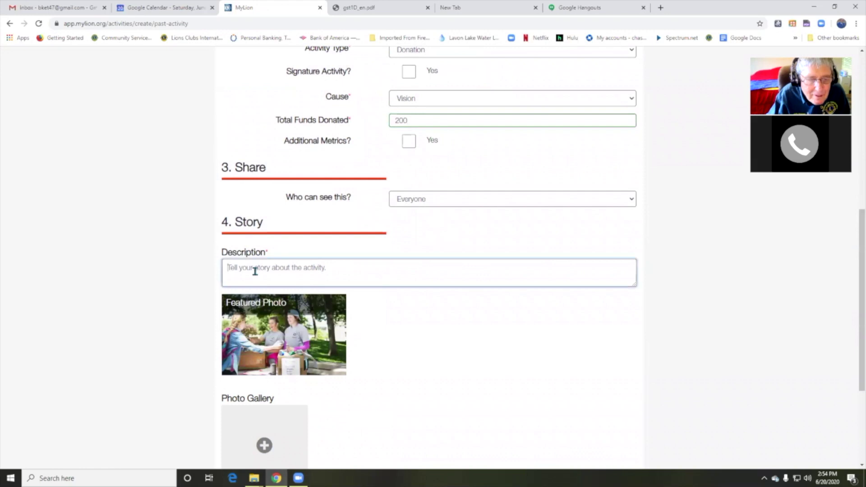
pyautogui.write('W')
pyautogui.write('iion')
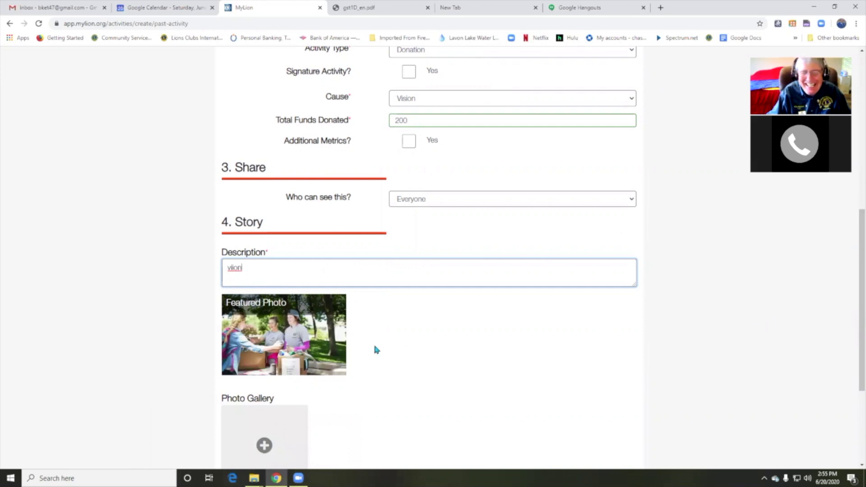
# Check the donation form from the activity name down, report the activity and acknowledge the submission.
pyautogui.scroll(4, 379, 347)
pyautogui.scroll(4, 379, 346)
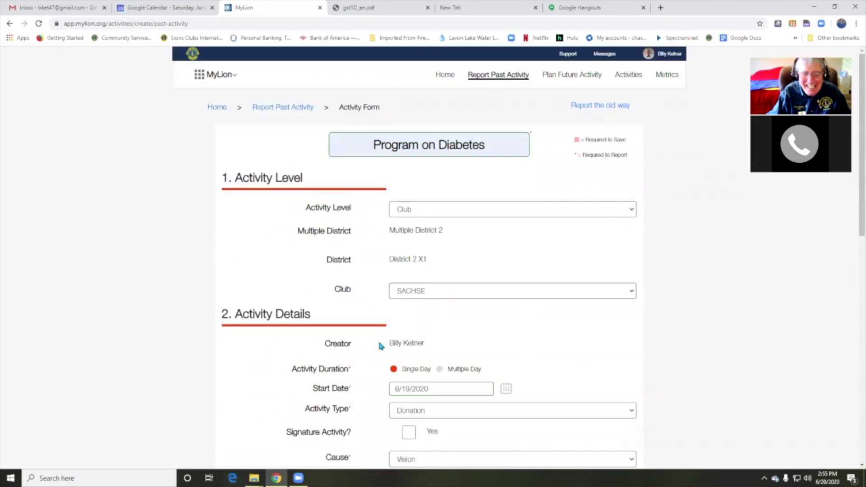
pyautogui.scroll(-5, 379, 345)
pyautogui.scroll(-7, 379, 346)
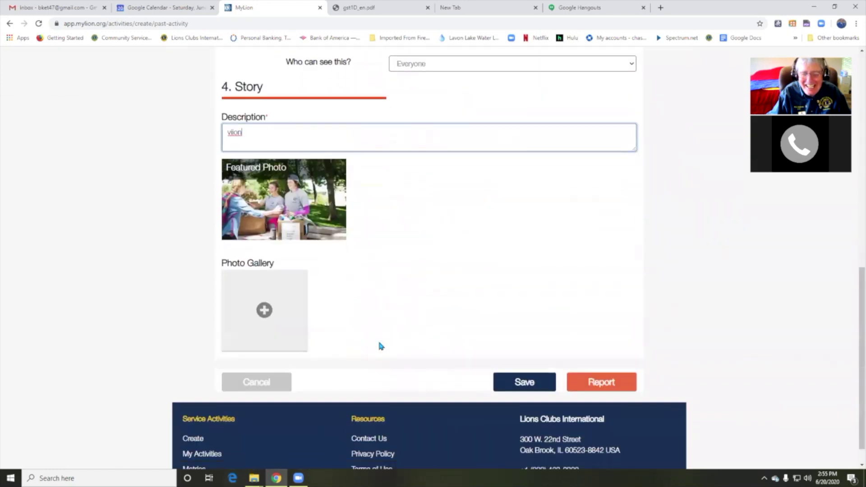
pyautogui.click(607, 355)
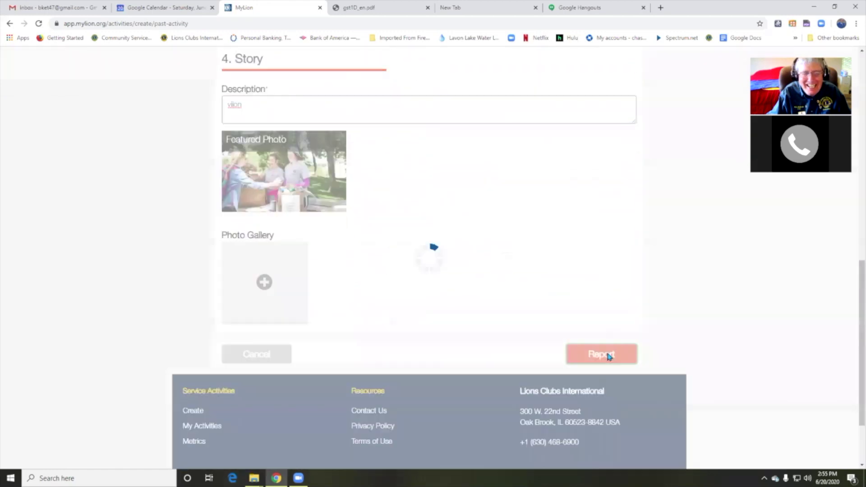
pyautogui.click(428, 281)
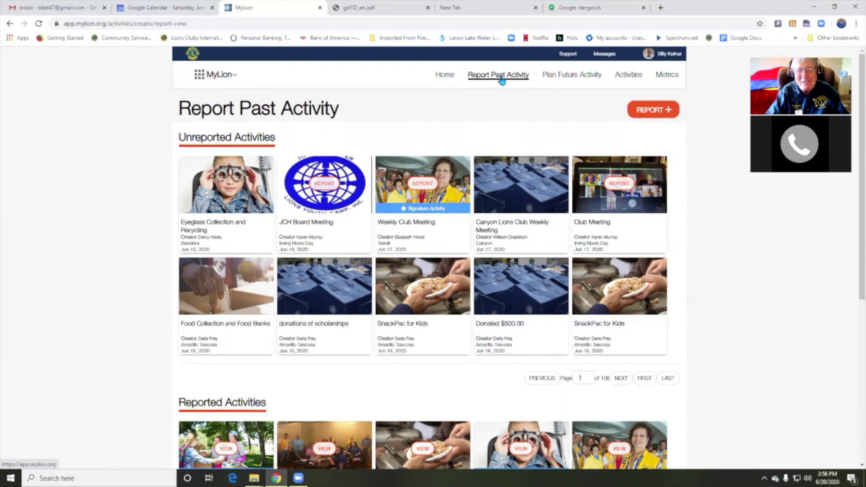
# Start another past-activity report named "Program on Diabetes" for the Sachse club with a start date of 6/19/2020.
pyautogui.click(660, 112)
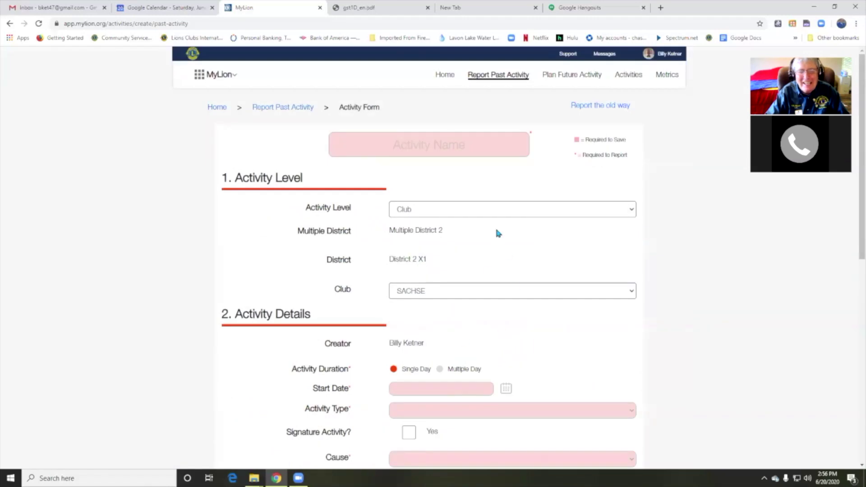
pyautogui.click(456, 147)
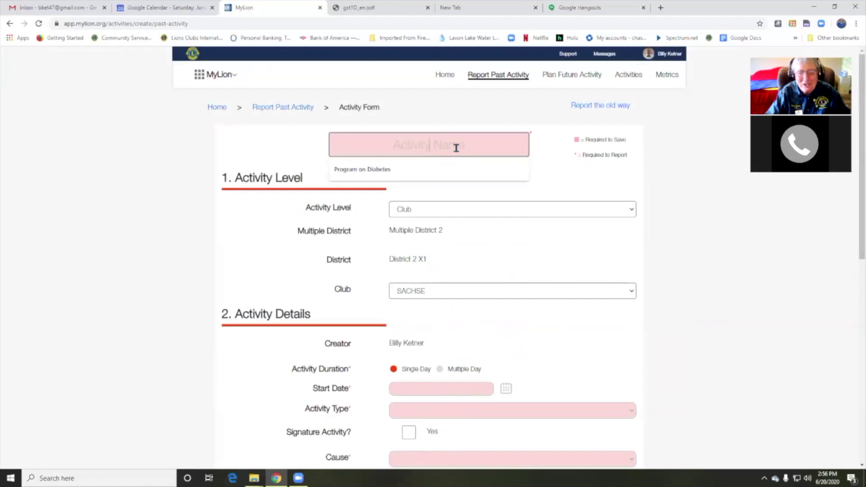
pyautogui.click(412, 174)
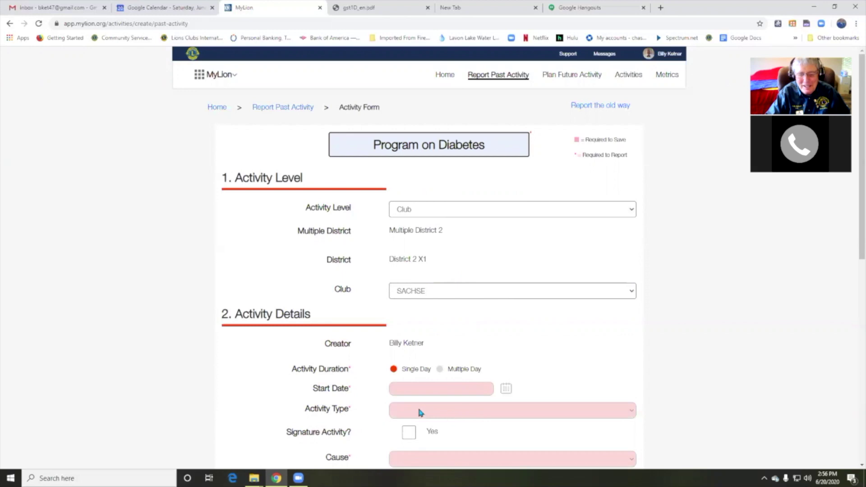
pyautogui.click(506, 388)
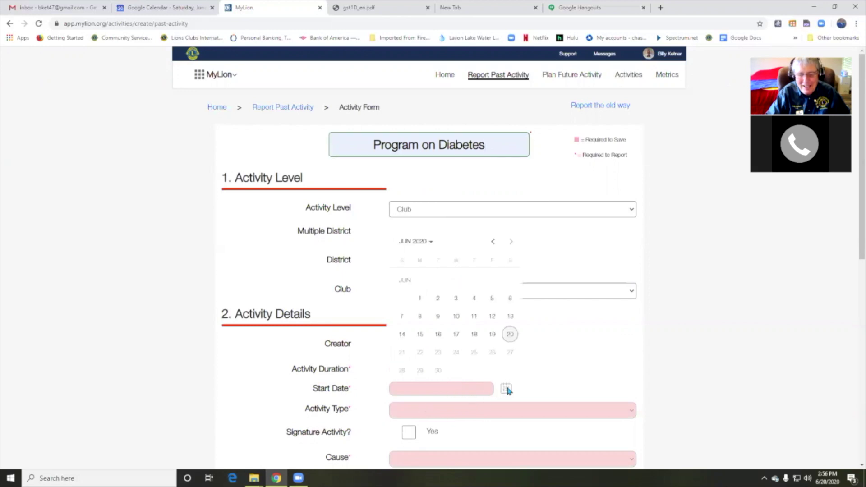
pyautogui.click(491, 336)
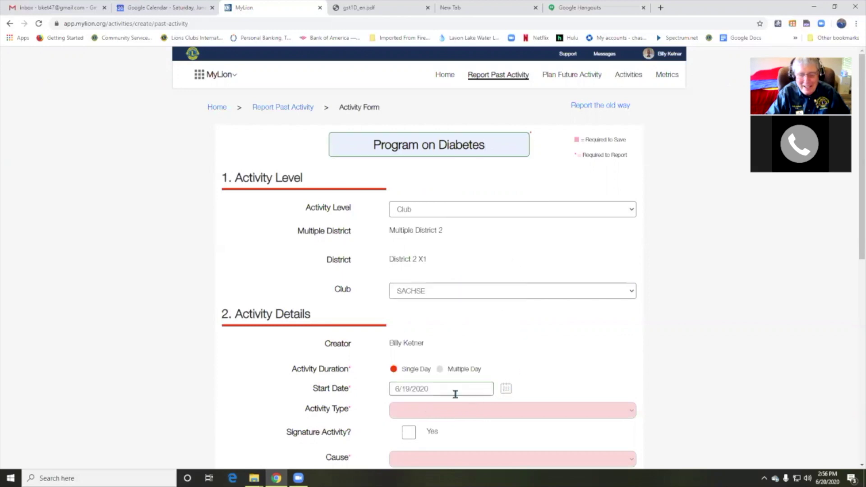
# Set the activity type to Meeting with 1 total volunteer and 3 total volunteer hours.
pyautogui.click(631, 411)
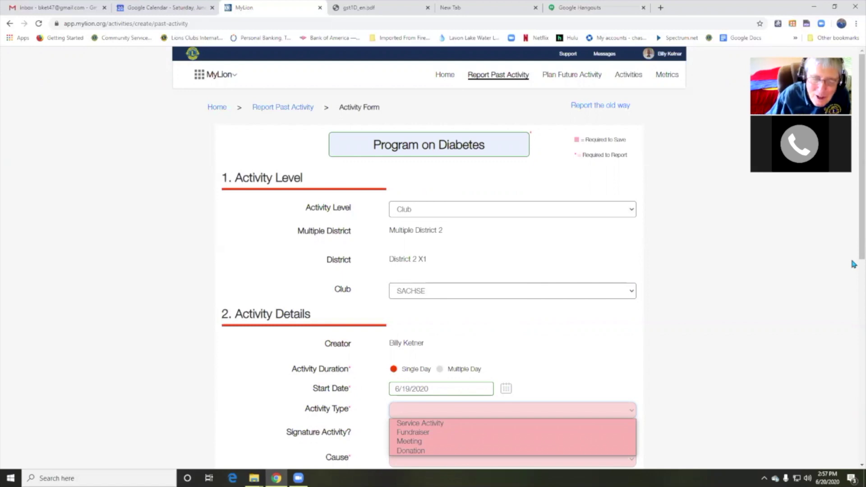
pyautogui.click(419, 442)
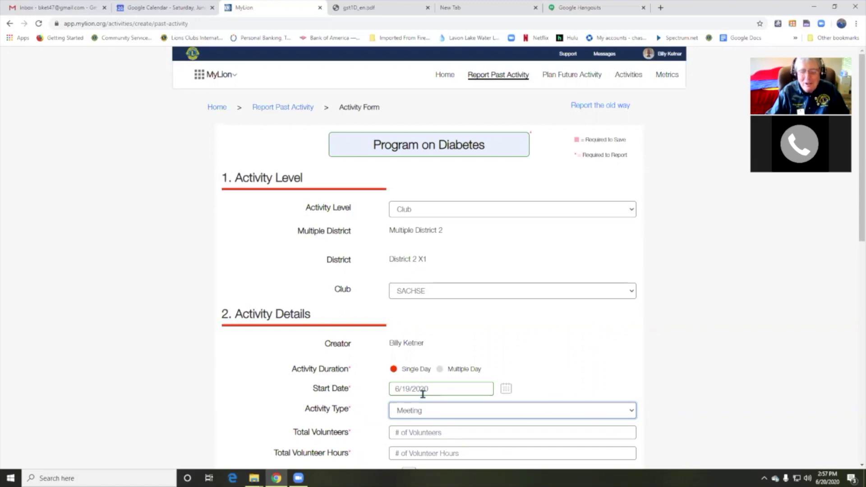
pyautogui.scroll(-2, 432, 453)
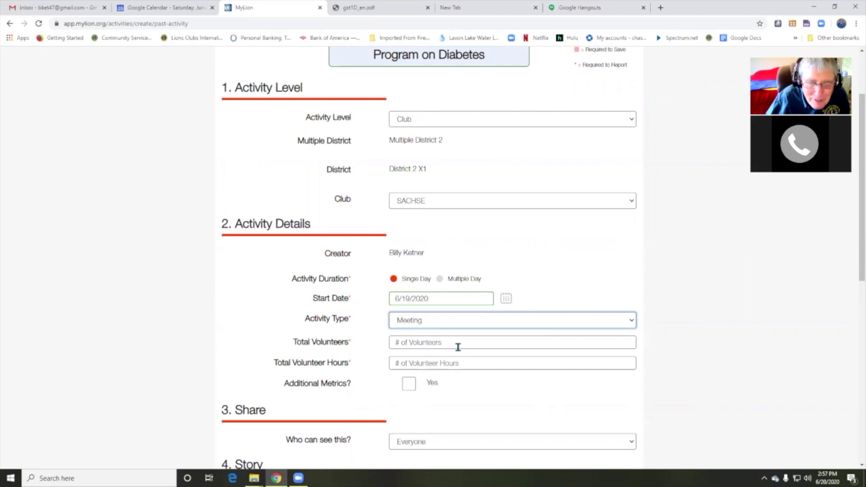
pyautogui.click(404, 343)
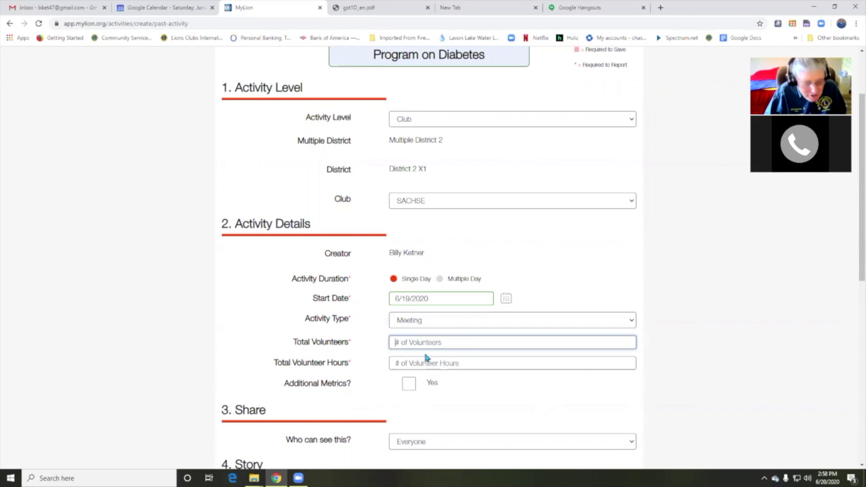
pyautogui.write('1')
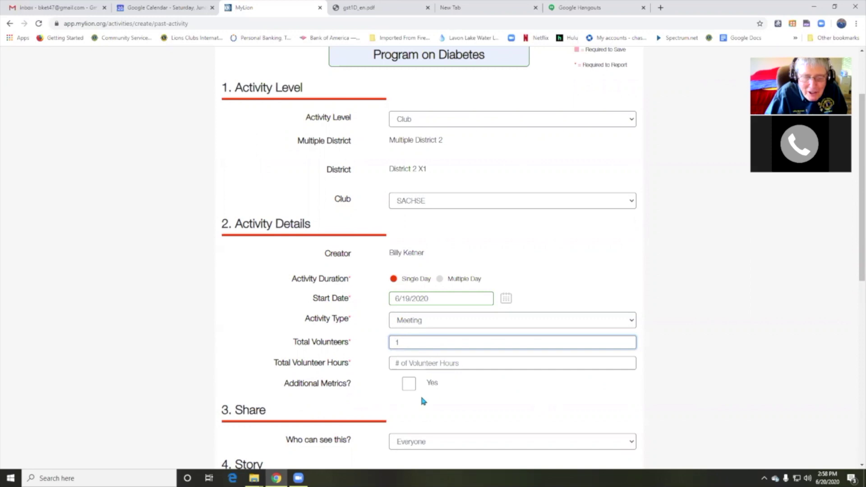
pyautogui.click(396, 364)
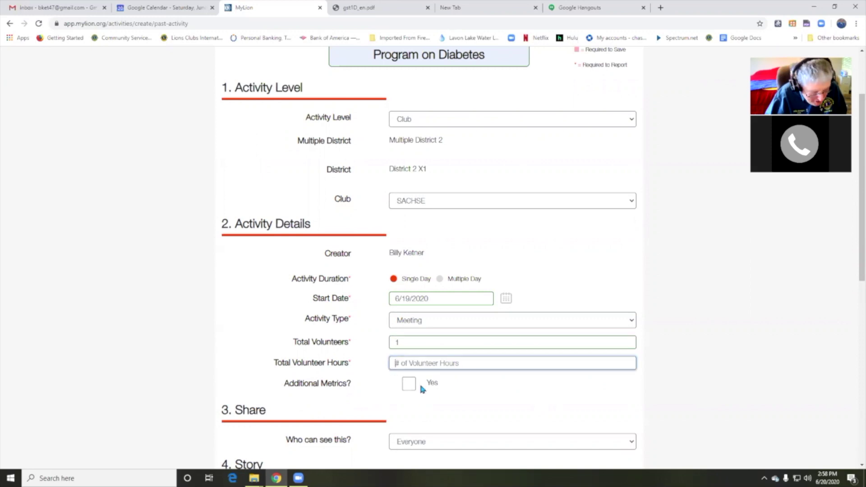
pyautogui.write('3')
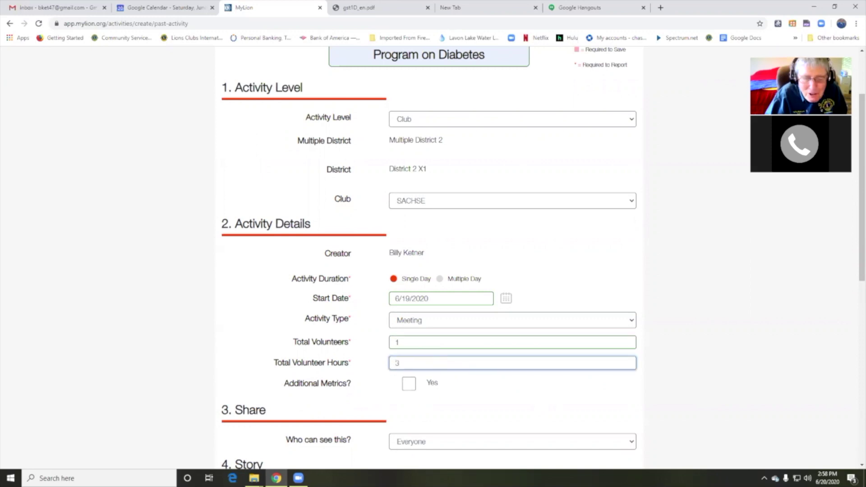
# Enter "Planning" as the meeting's description, report the activity and acknowledge the submission.
pyautogui.scroll(-3, 433, 423)
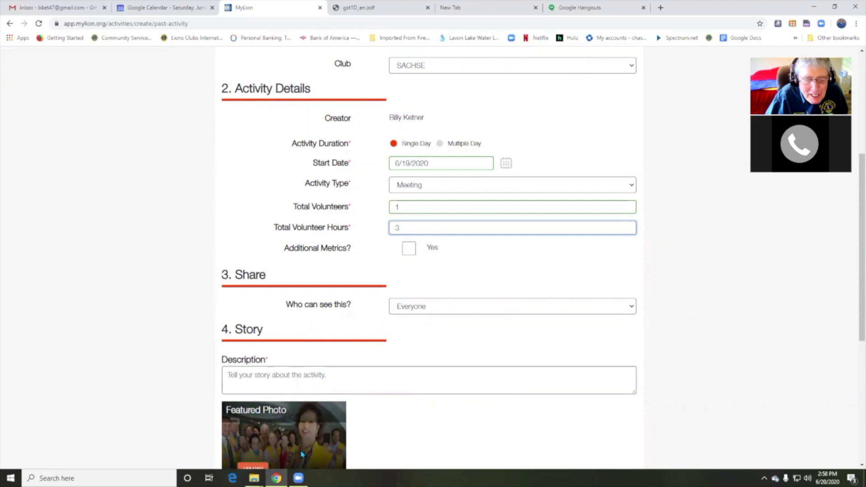
pyautogui.scroll(-2, 302, 456)
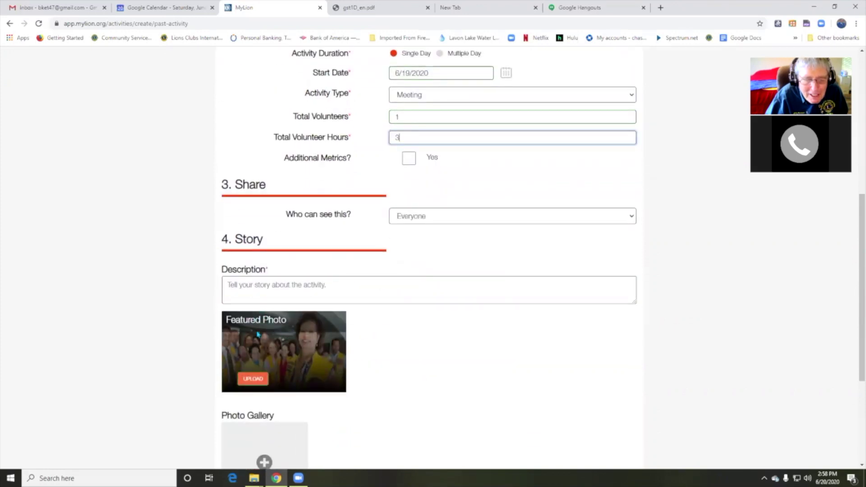
pyautogui.click(254, 383)
pyautogui.click(273, 289)
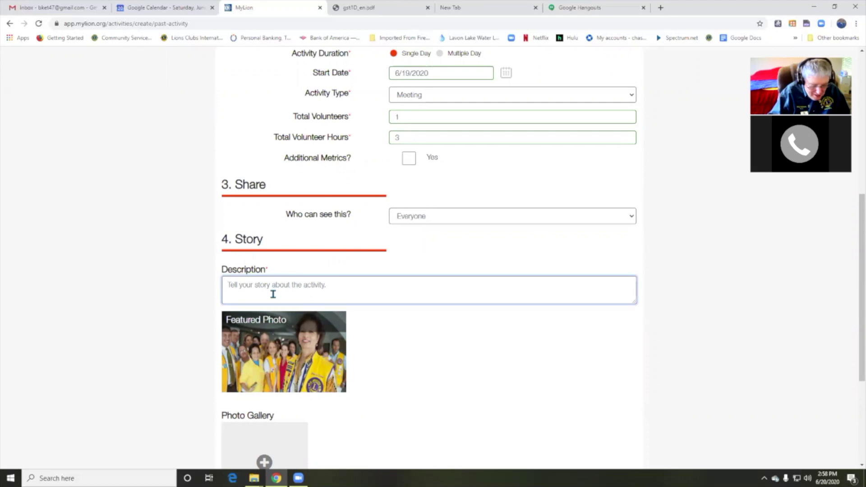
pyautogui.write('Planning')
pyautogui.scroll(-1, 611, 426)
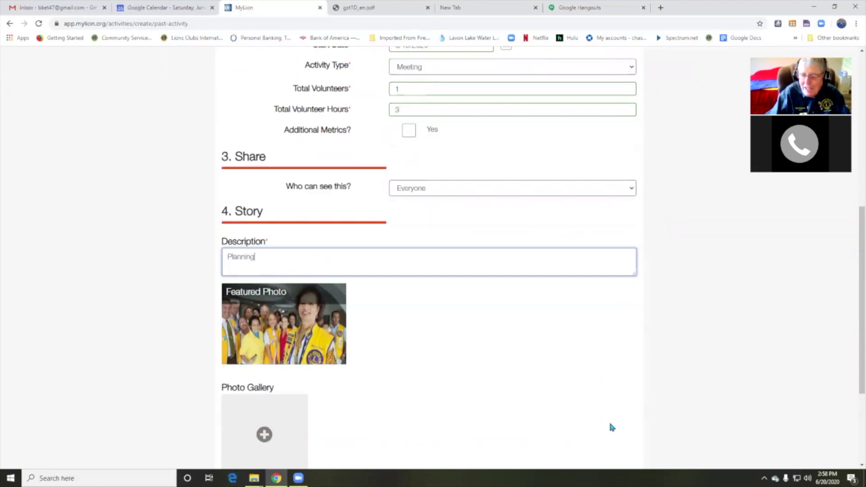
pyautogui.scroll(-3, 611, 427)
pyautogui.click(612, 354)
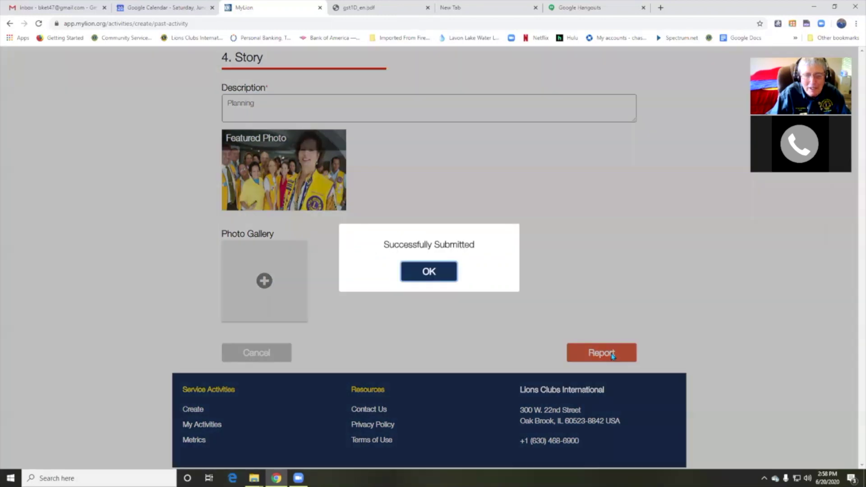
pyautogui.click(427, 273)
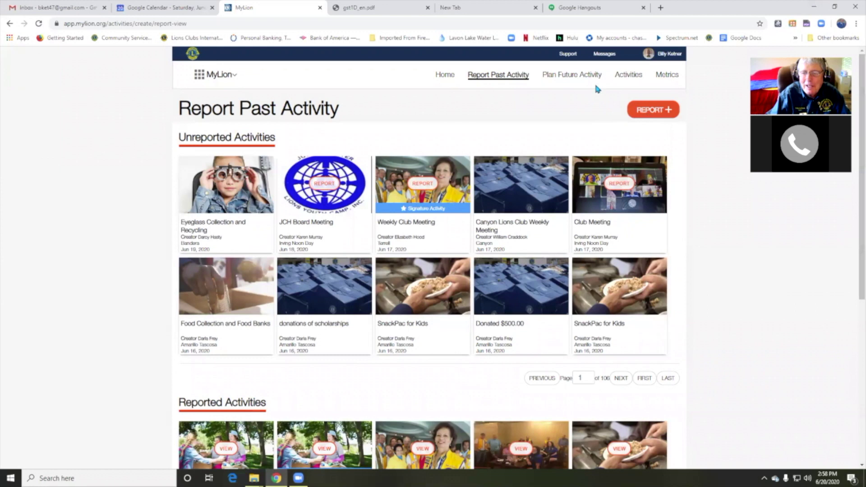
# Open the activities gallery and filter the Sachse club's list to past activities.
pyautogui.click(628, 75)
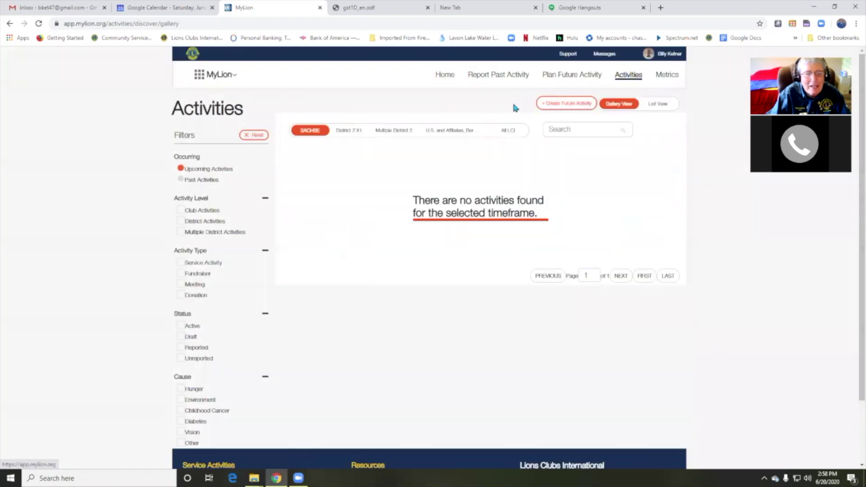
pyautogui.click(181, 180)
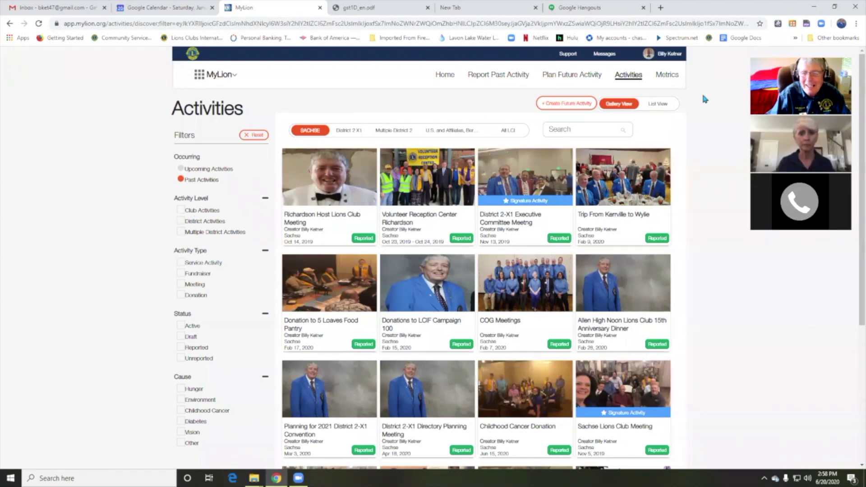
# Sort the Sachse club's past activities by date, newest first, in the list view and return to the gallery view.
pyautogui.click(666, 105)
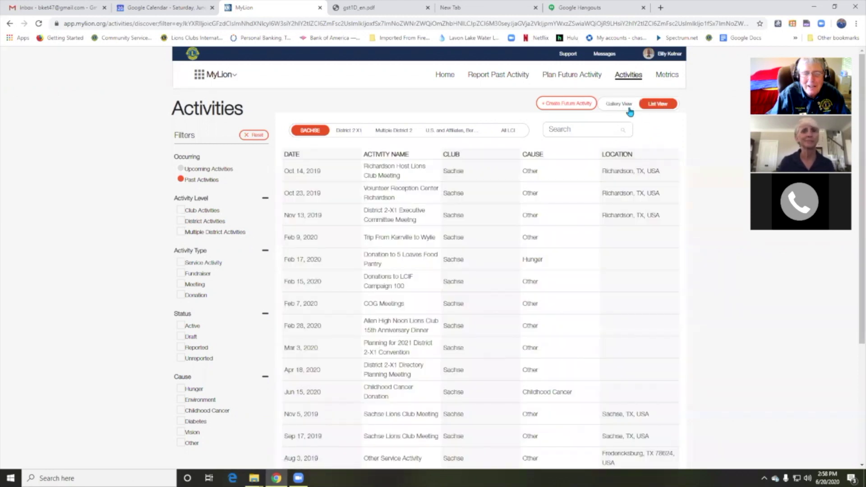
pyautogui.click(300, 154)
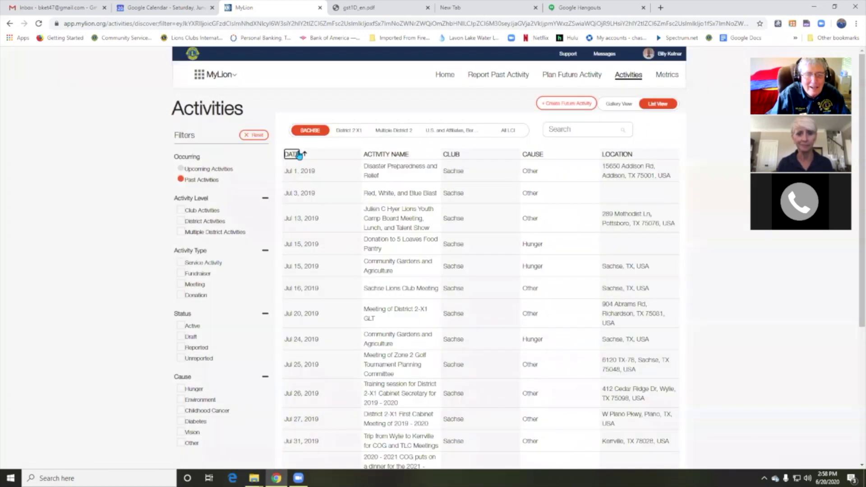
pyautogui.click(299, 154)
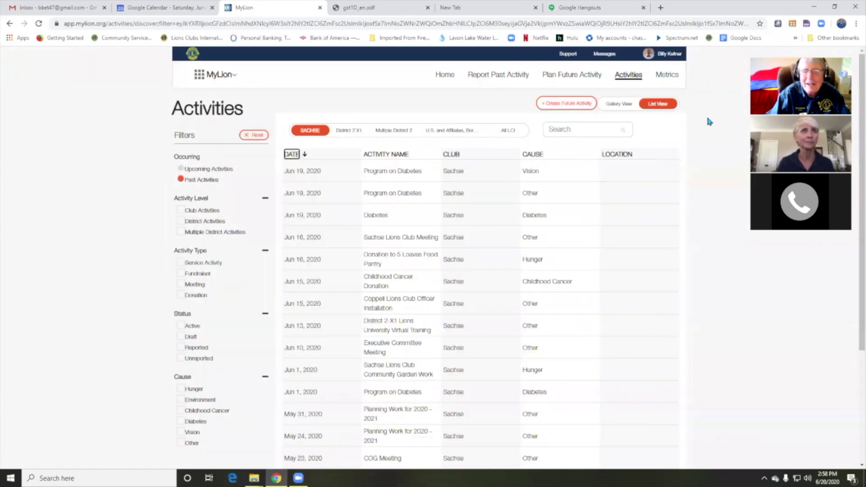
pyautogui.click(621, 105)
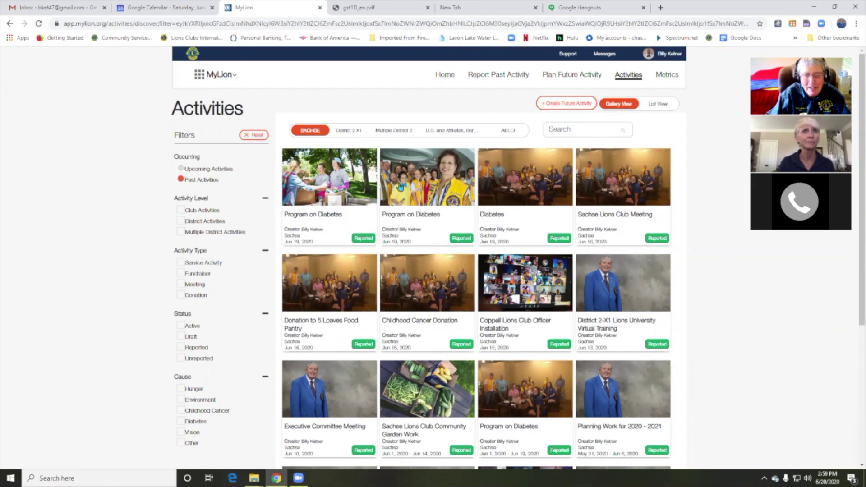
# Open the June 19, 2020 "Program on Diabetes" meeting for editing and load the image "Sachse Lions Club 06162020" as its featured photo.
pyautogui.click(423, 184)
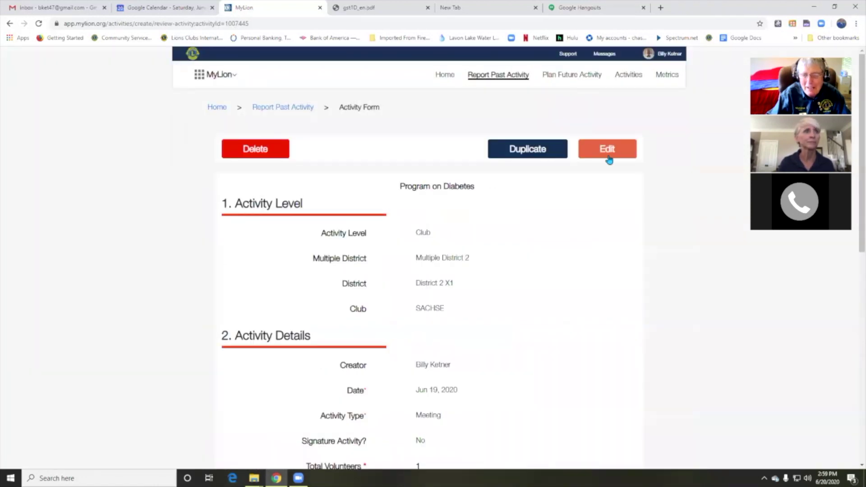
pyautogui.click(608, 156)
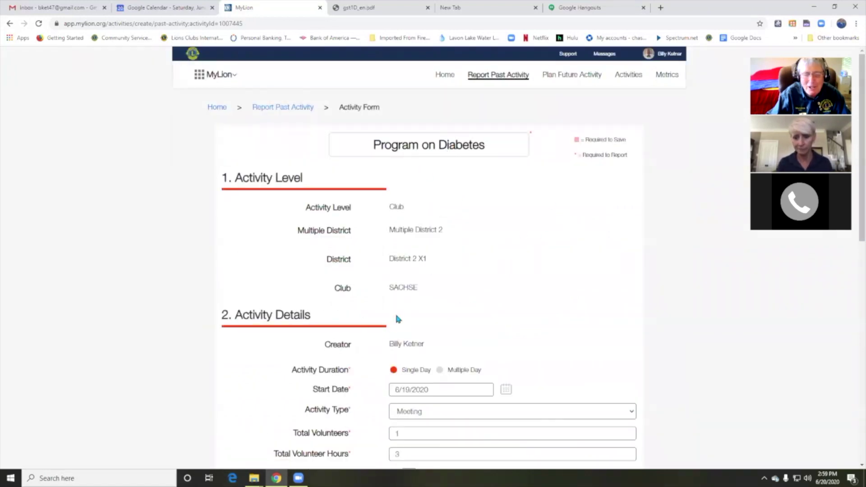
pyautogui.scroll(-3, 411, 301)
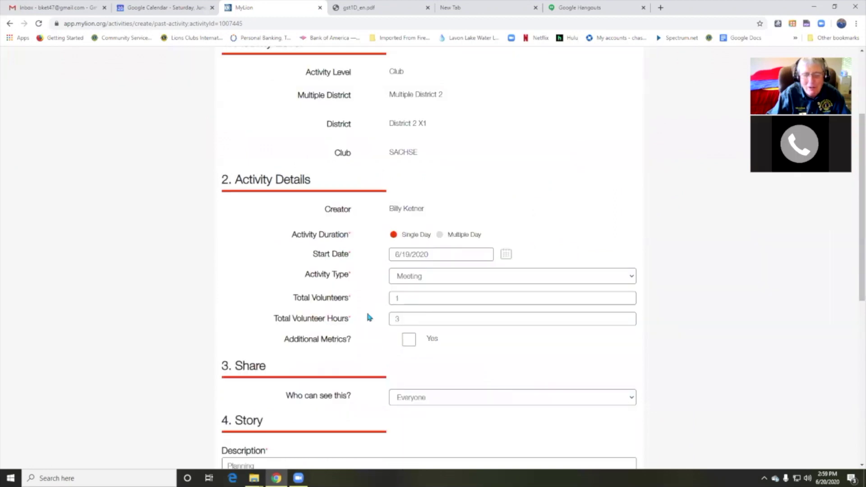
pyautogui.scroll(-5, 366, 311)
pyautogui.moveTo(251, 275)
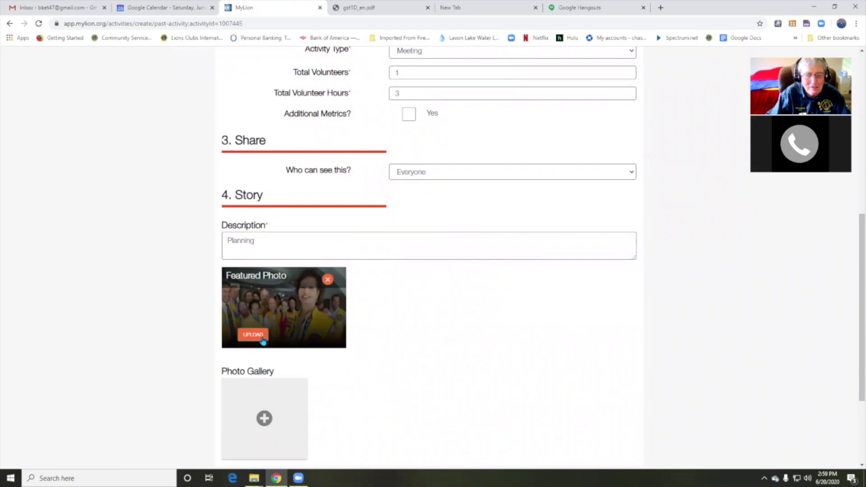
pyautogui.click(254, 335)
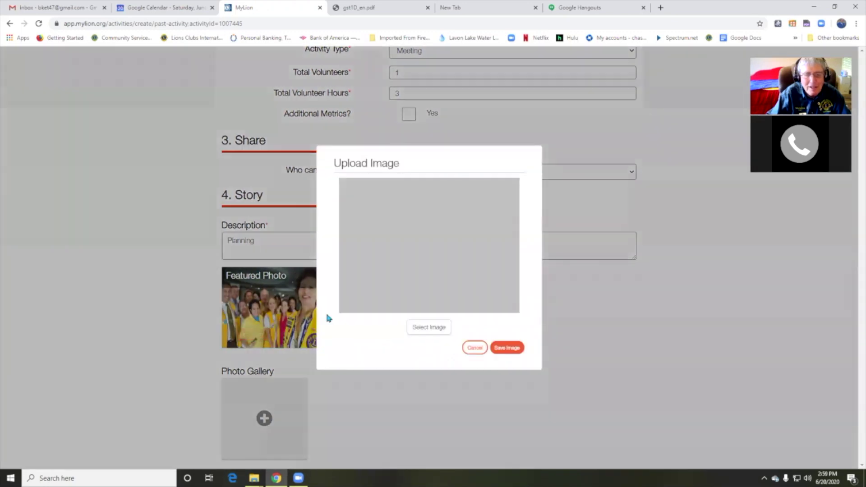
pyautogui.click(430, 329)
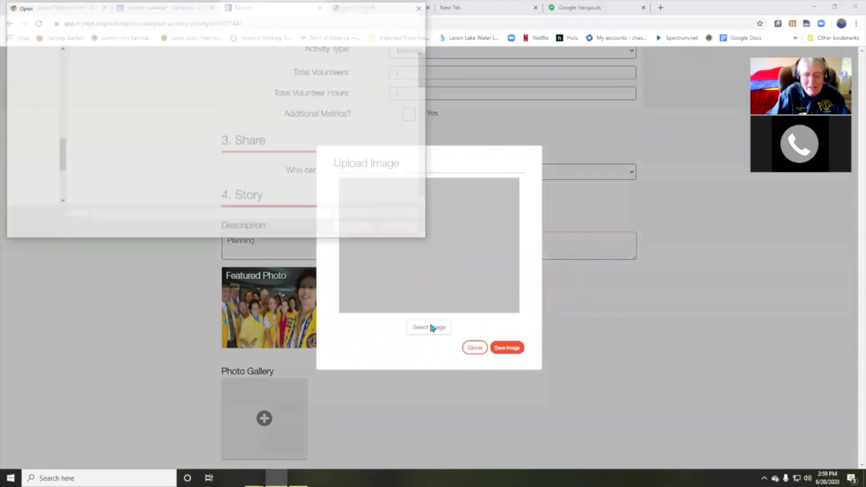
pyautogui.click(142, 63)
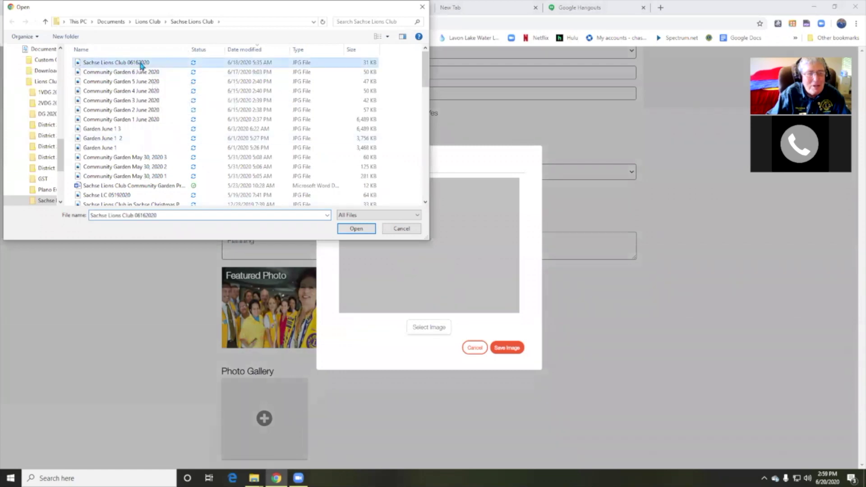
pyautogui.click(366, 228)
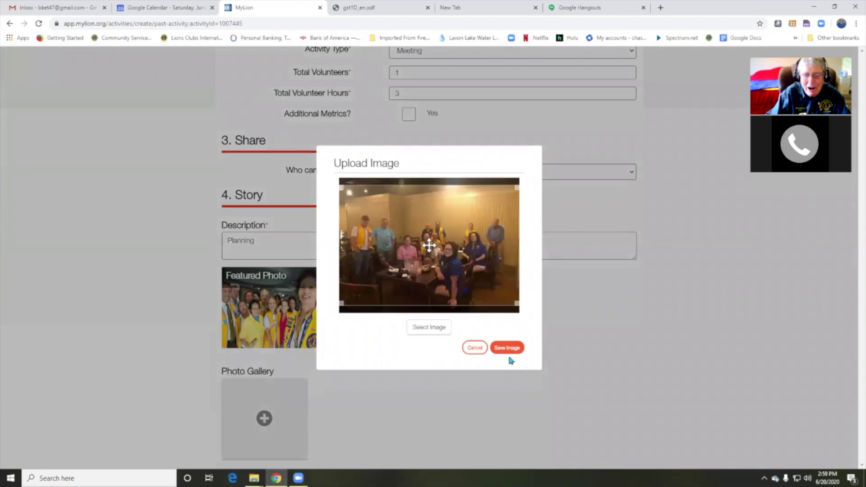